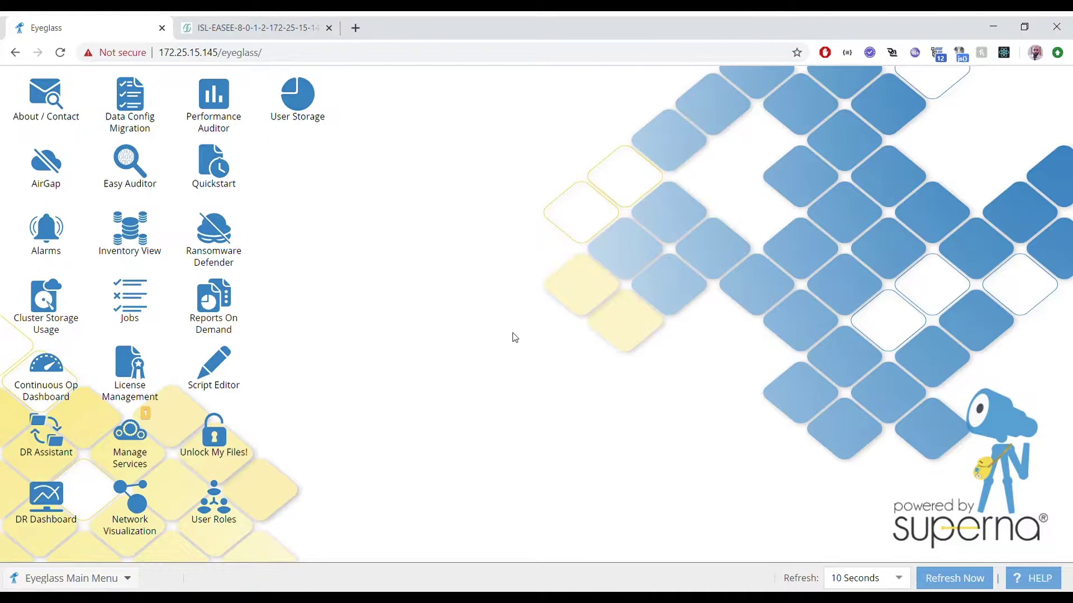
Step: Open the Eyeglass AirGap policy configuration and set its refresh interval to 5 Seconds
left_click(56, 165)
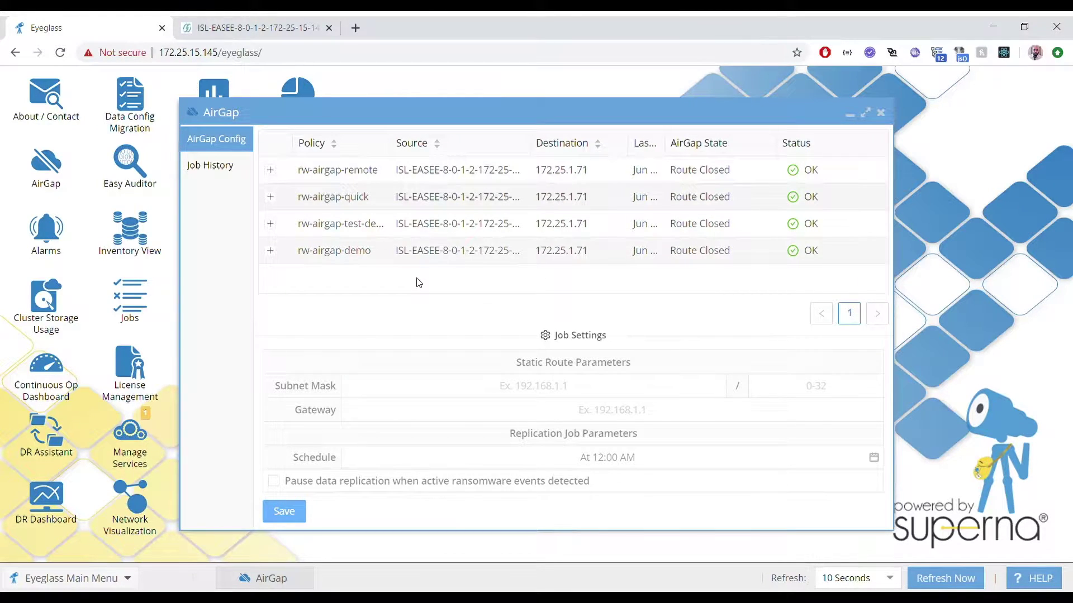
left_click(889, 578)
left_click(846, 493)
left_click(263, 22)
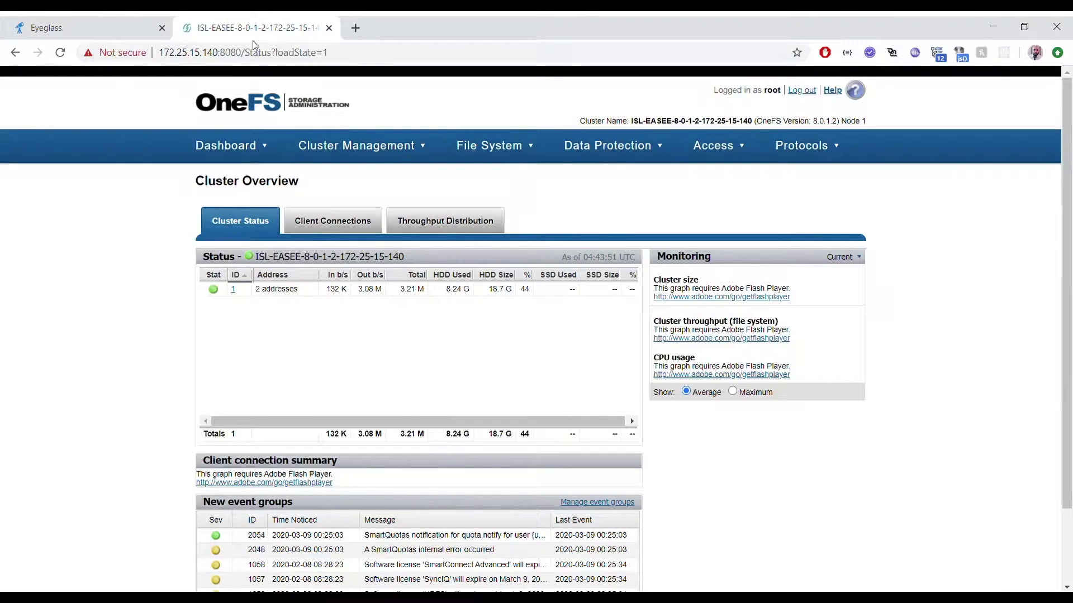
Step: Open Create SyncIQ Policy from Data Protection > SyncIQ > Policies in OneFS
mouse_move(648, 147)
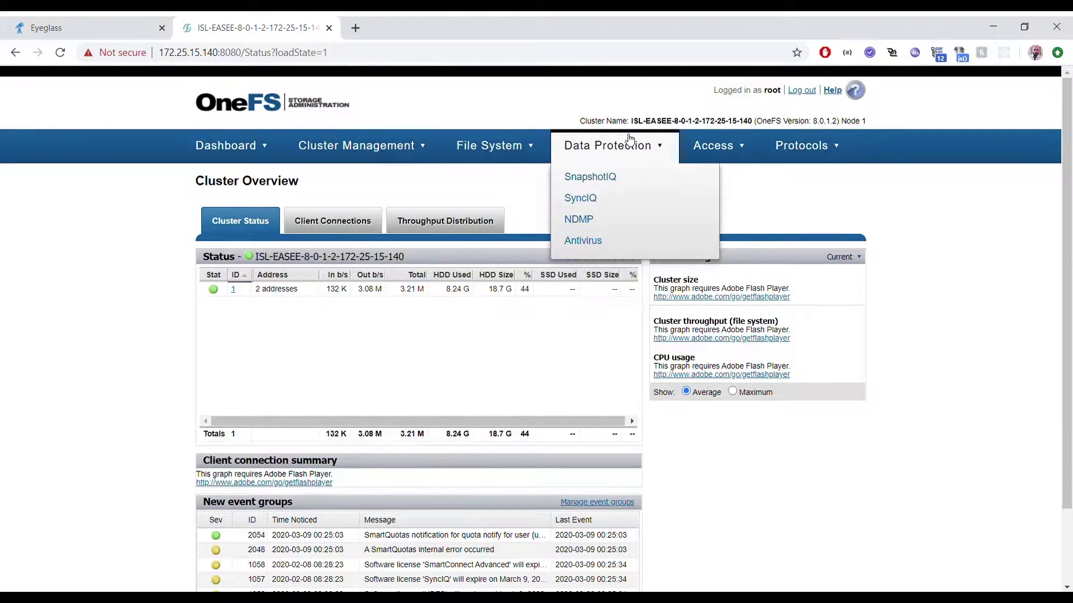
left_click(594, 199)
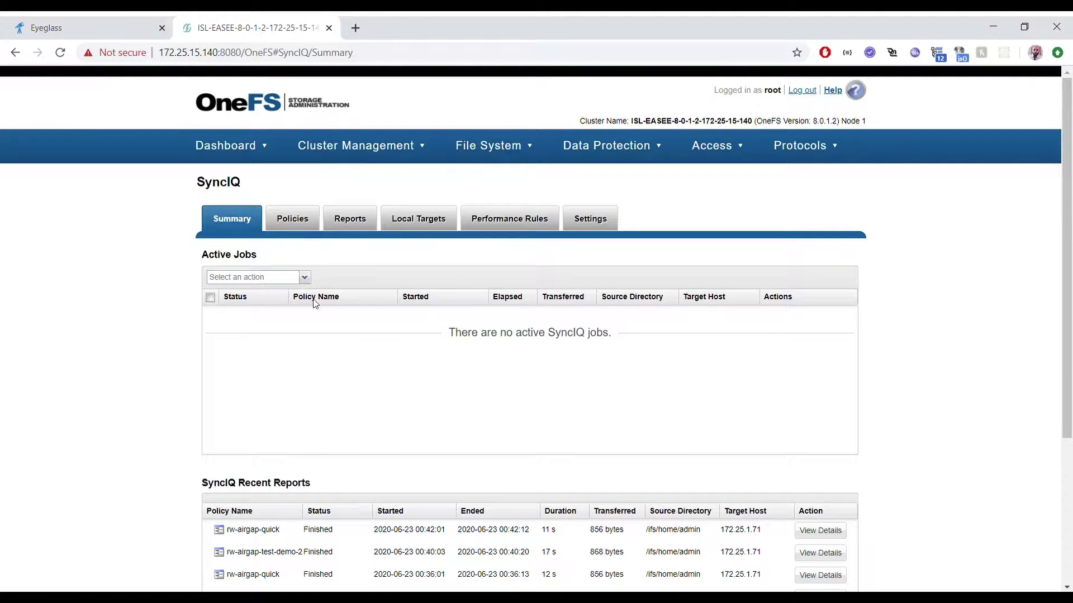
left_click(292, 220)
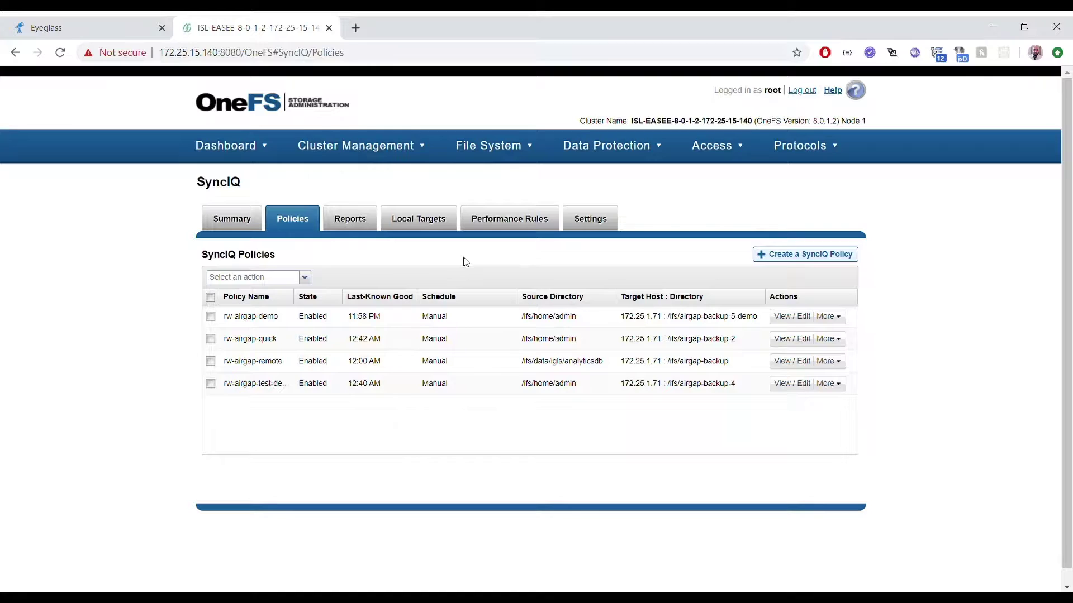
left_click(788, 258)
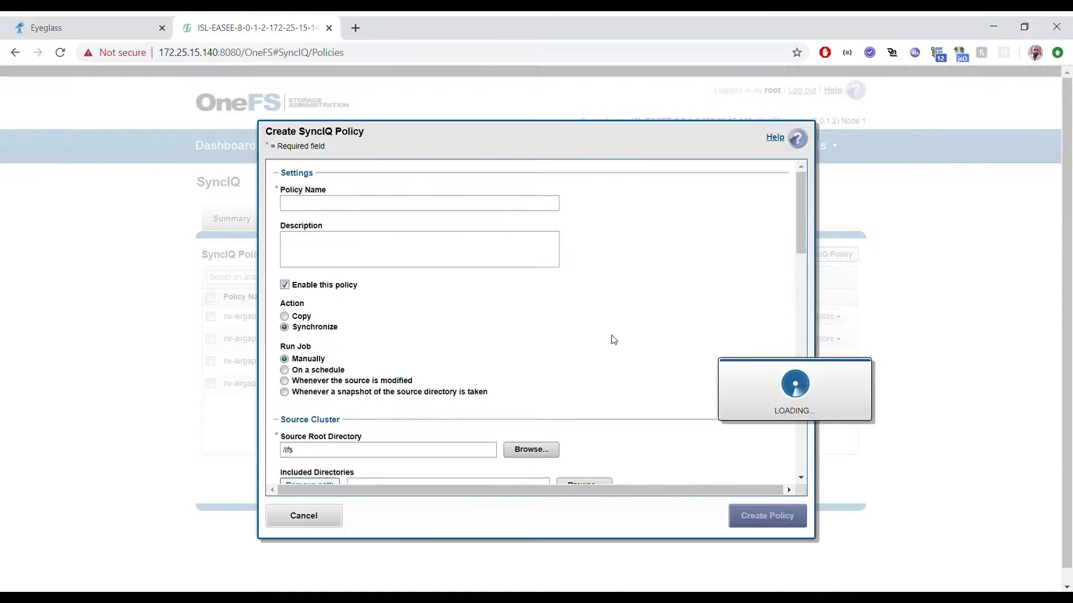
Step: Name the policy rw-airgap-demo-policy with description 'This SyncIQ policy is manually run.'
left_click(470, 206)
type("rw-airgap-demo-policy")
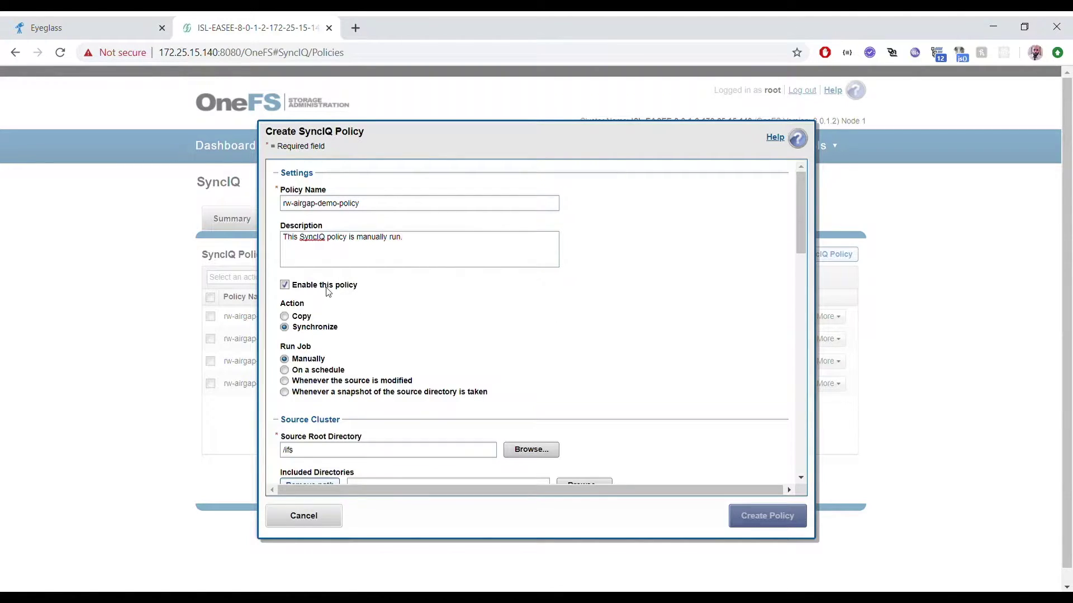
scroll(451, 316, "down", 2)
Step: Set the policy's source root directory to /ifs/home/admin
scroll(451, 316, "down", 3)
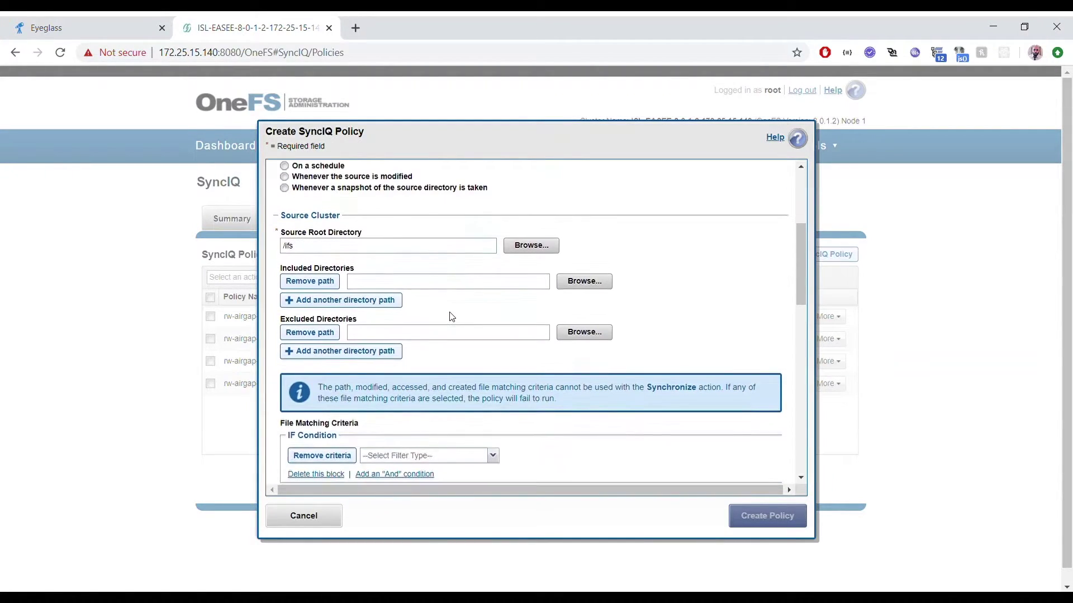
left_click(544, 246)
double_click(471, 387)
double_click(476, 343)
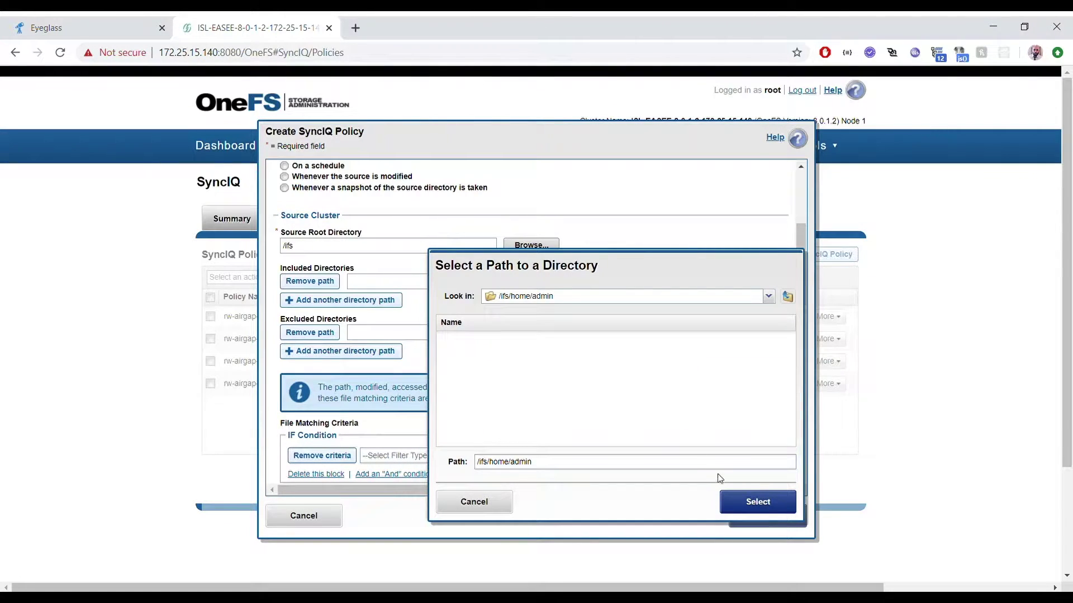
left_click(739, 499)
Step: Restrict the policy's source nodes to subnet and pool subnet0:pool0
scroll(599, 378, "down", 3)
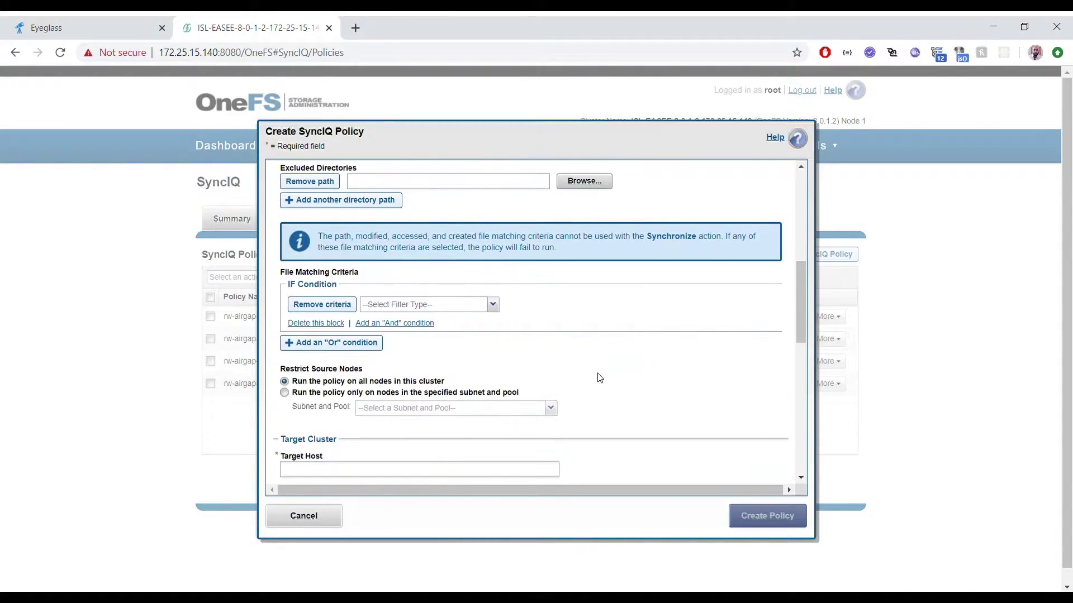
scroll(599, 379, "down", 3)
left_click(315, 249)
left_click(372, 262)
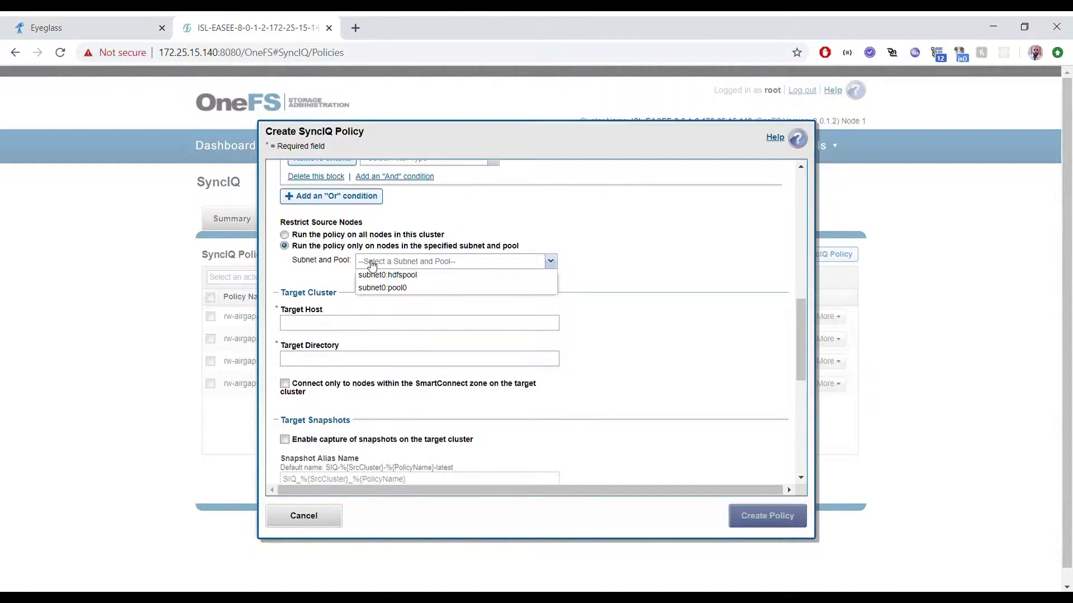
left_click(406, 288)
left_click(330, 323)
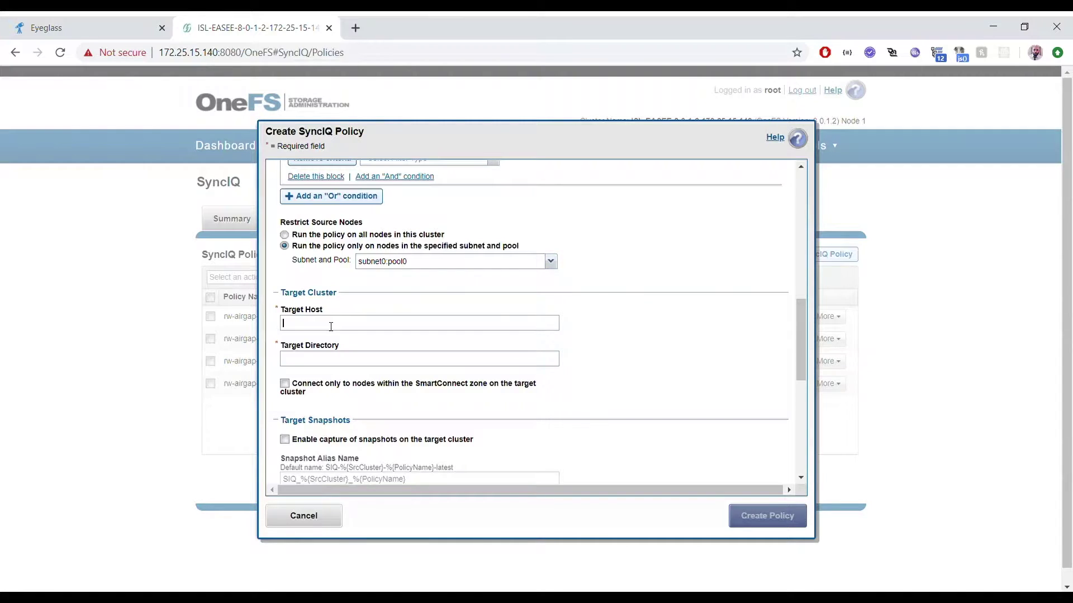
left_click(143, 21)
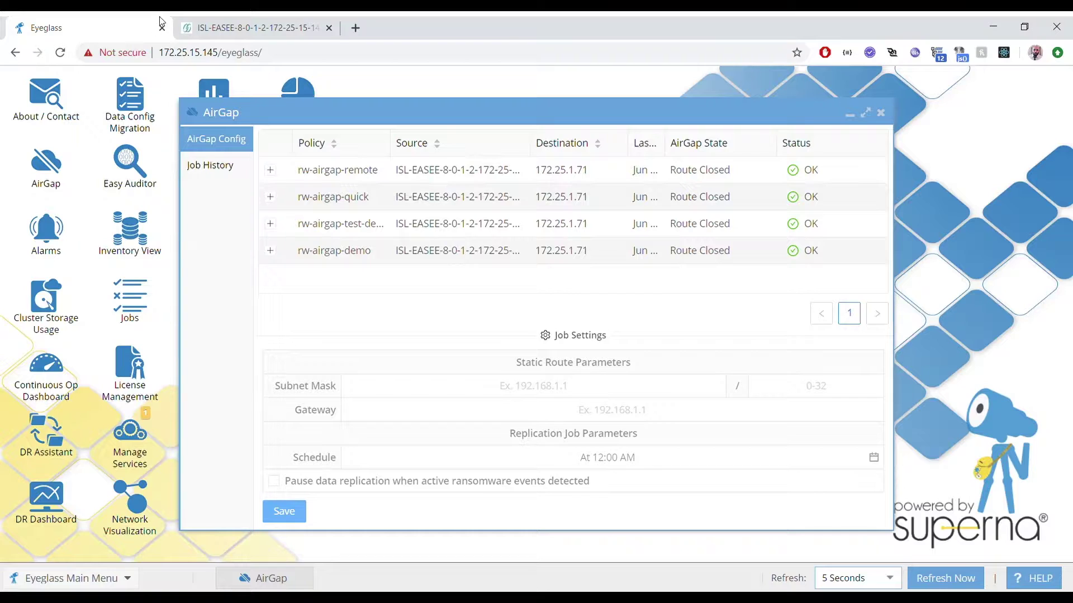
Step: Enter 172.25.1.71 as the new policy's target host
left_click(214, 20)
type("172.25.1.71")
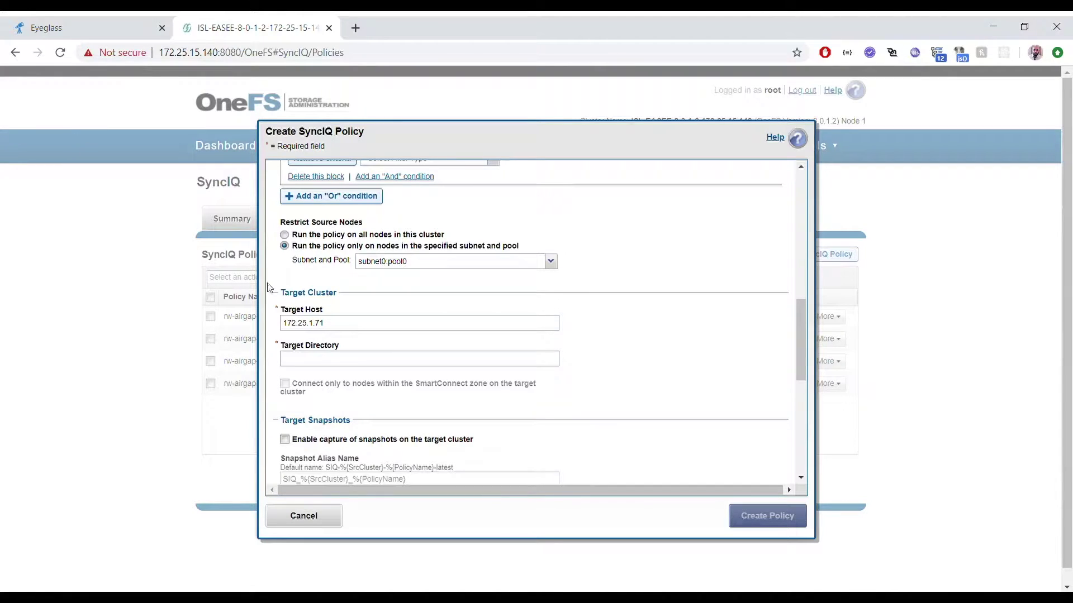
left_click(350, 359)
Step: Expand rw-airgap-test-demo-2 in Eyeglass to see its destination and paths
left_click(55, 20)
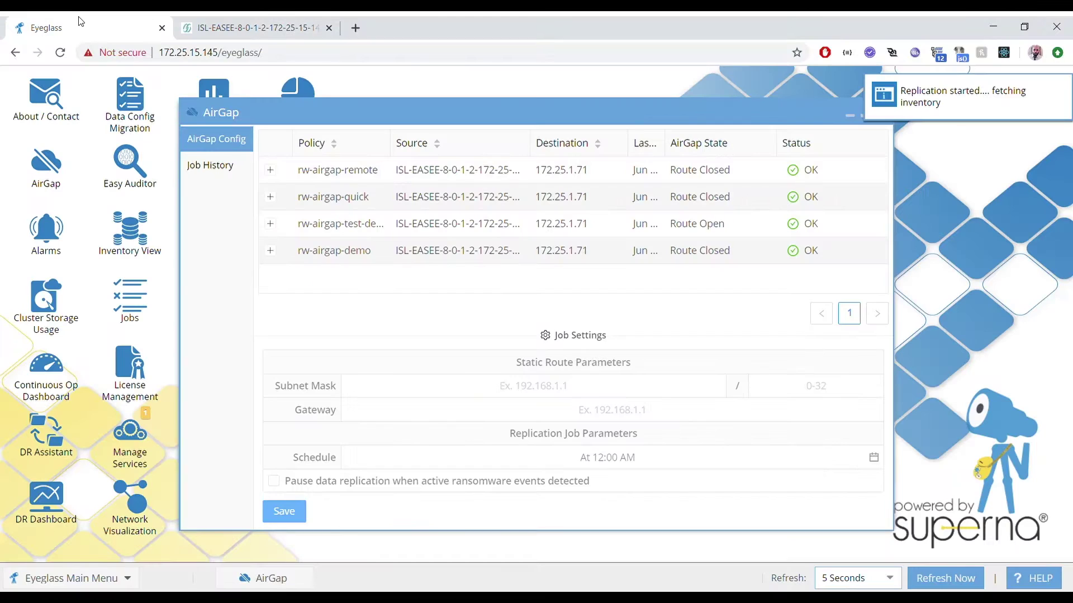
left_click(270, 223)
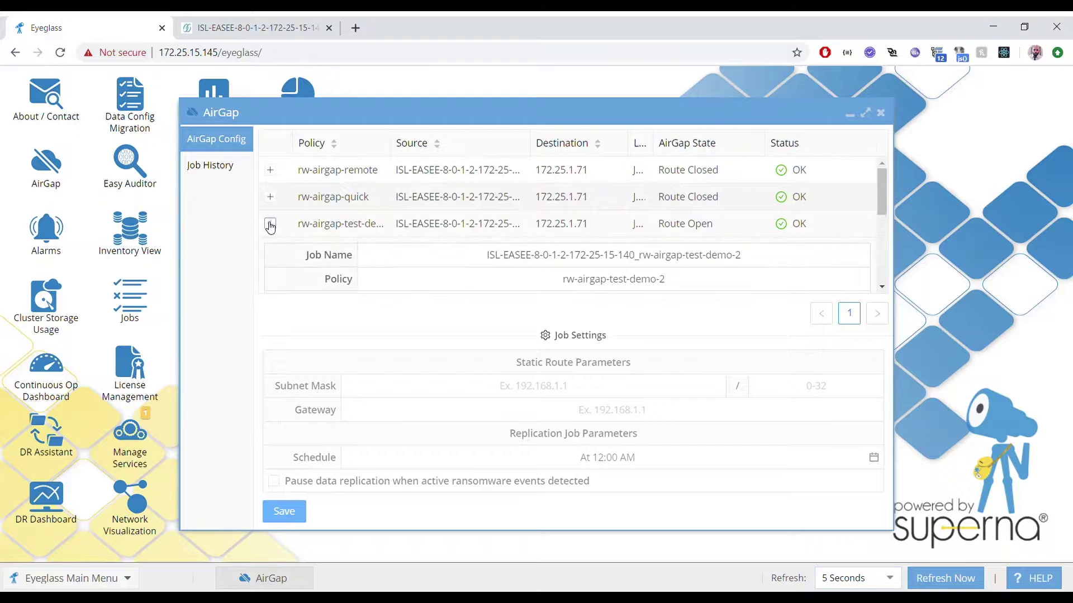
scroll(444, 250, "down", 3)
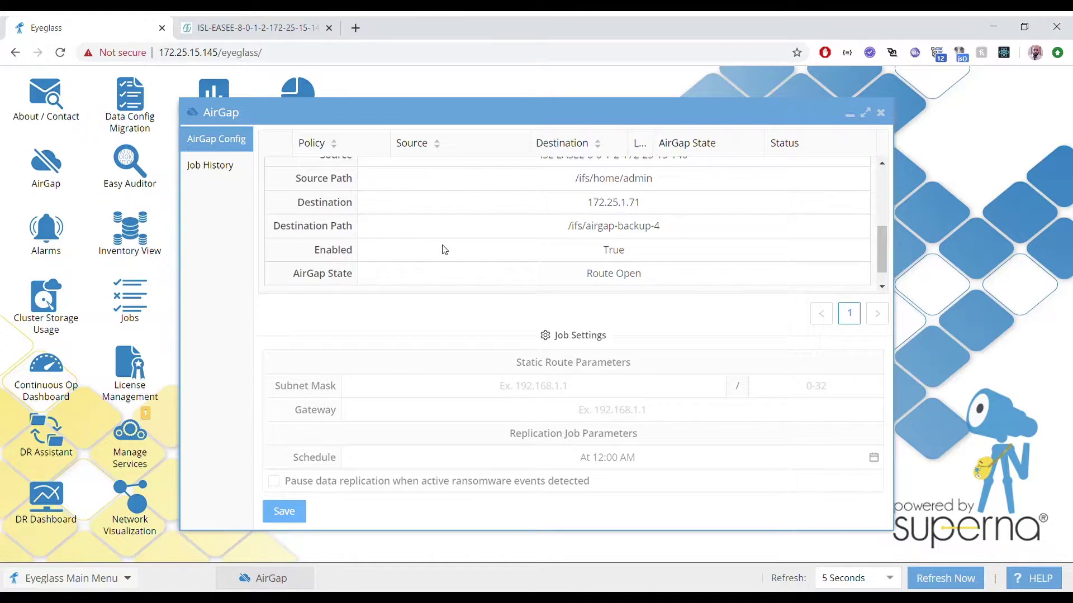
Step: Set target directory /ifs/airgap-demo-backup/, record synchronization deletions, and create the policy
left_click(248, 28)
type("/ifs/airgap-demo-backup")
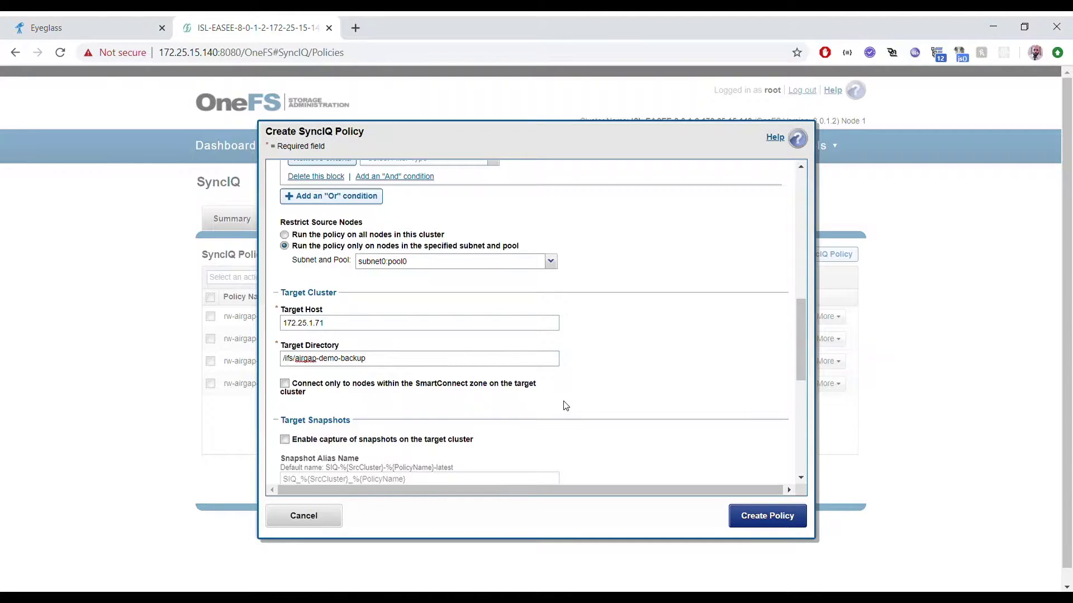
scroll(643, 383, "down", 3)
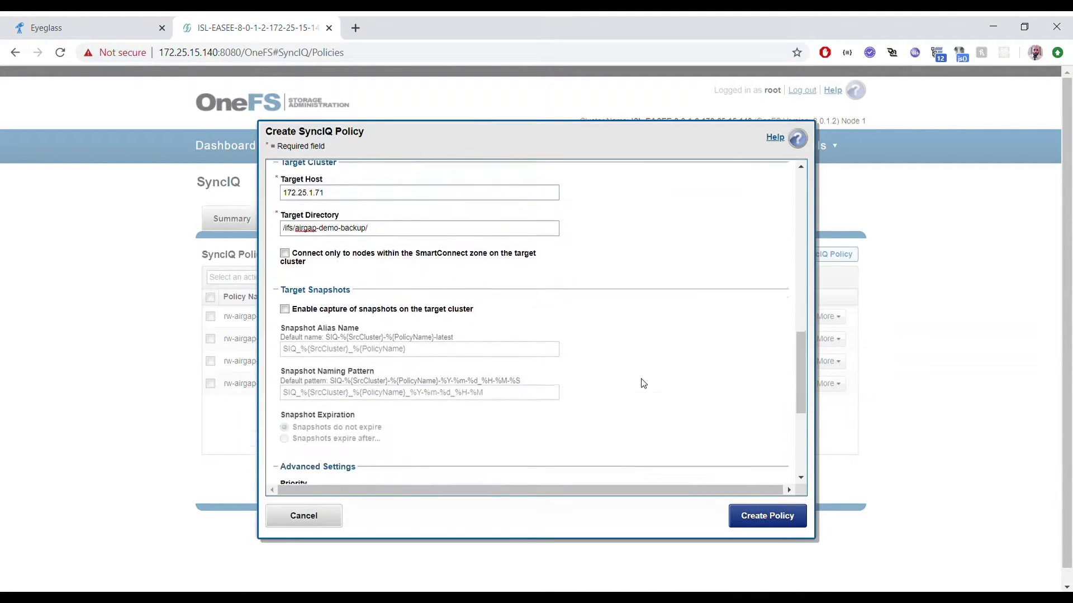
scroll(643, 384, "down", 5)
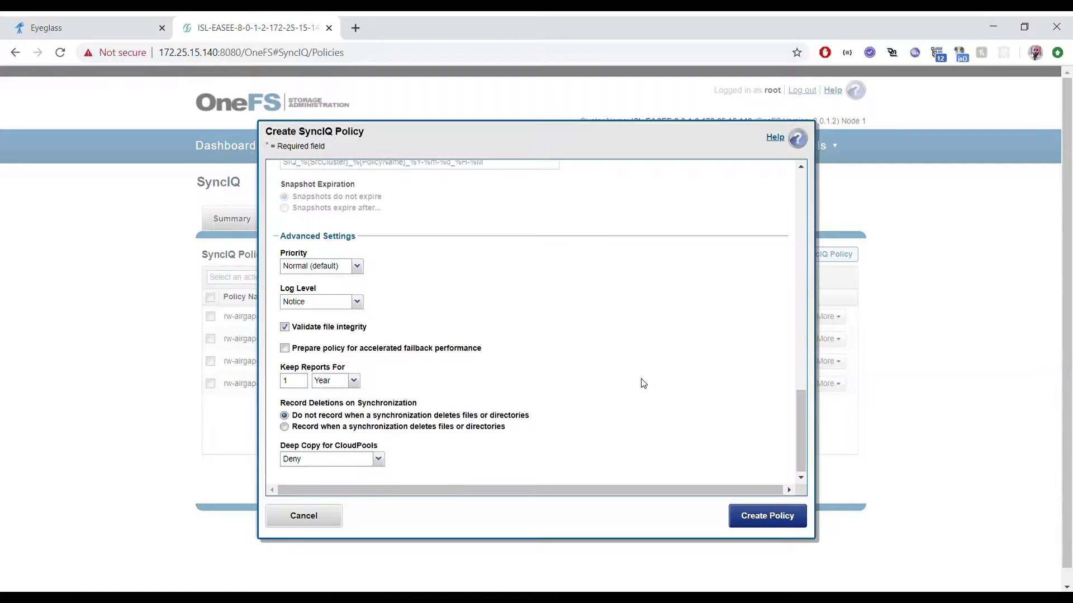
left_click(445, 428)
left_click(752, 510)
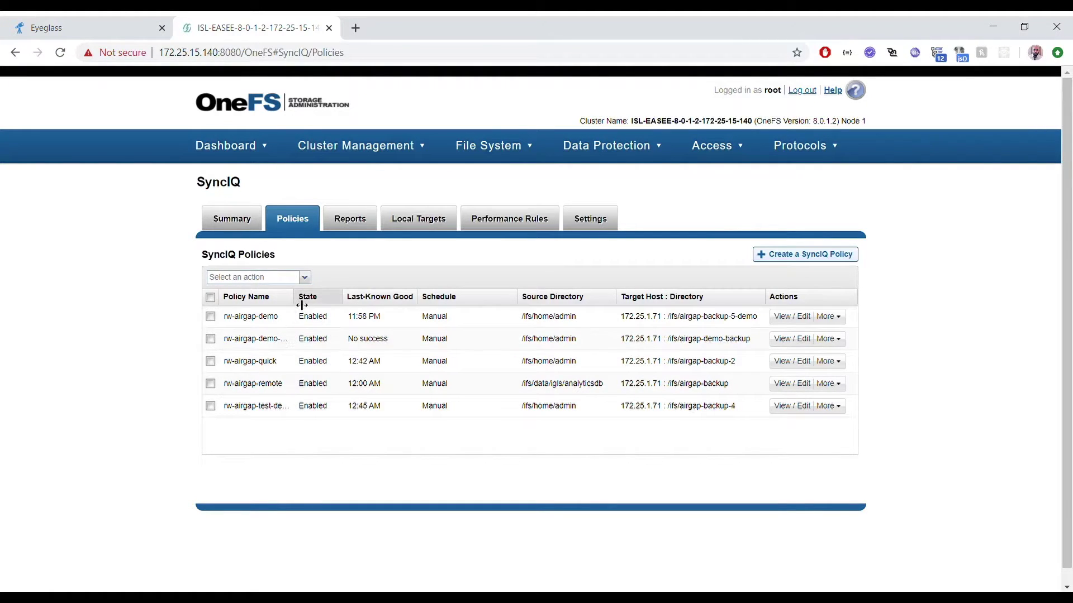
Step: Widen the Policy Name column so rw-airgap-demo-policy shows in full
left_click_drag(294, 297, 348, 298)
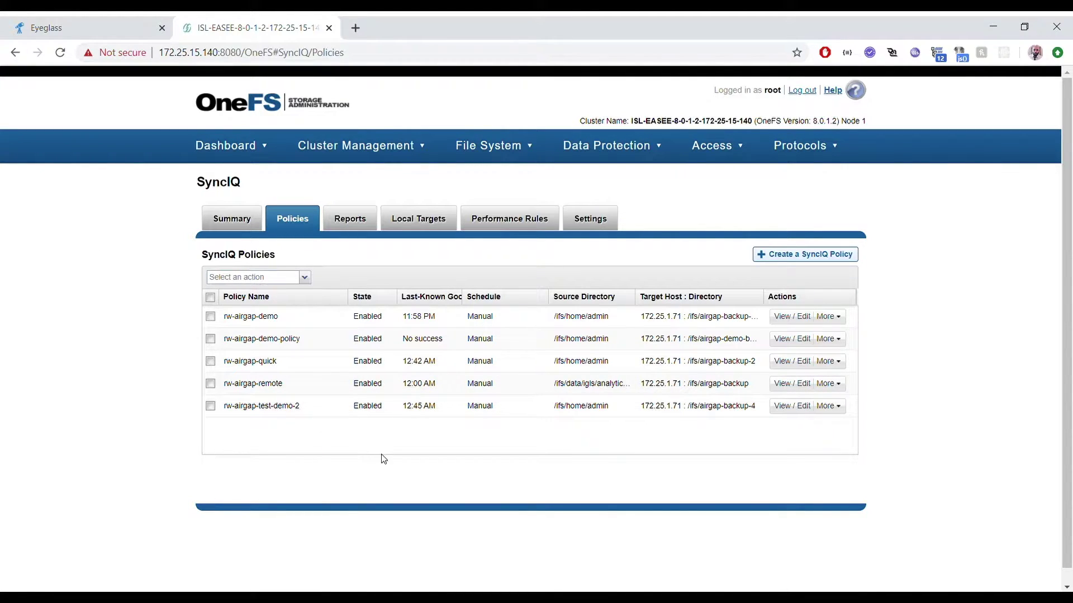
left_click(73, 17)
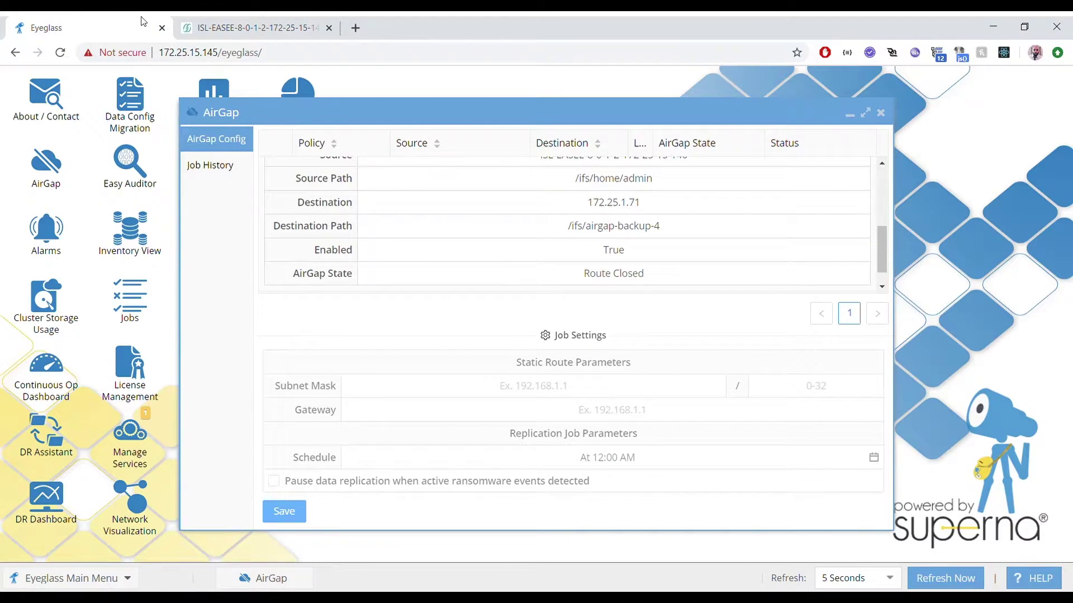
Step: Collapse rw-airgap-test-demo-2's details and show Policy Readiness in the DR Dashboard
scroll(472, 281, "up", 5)
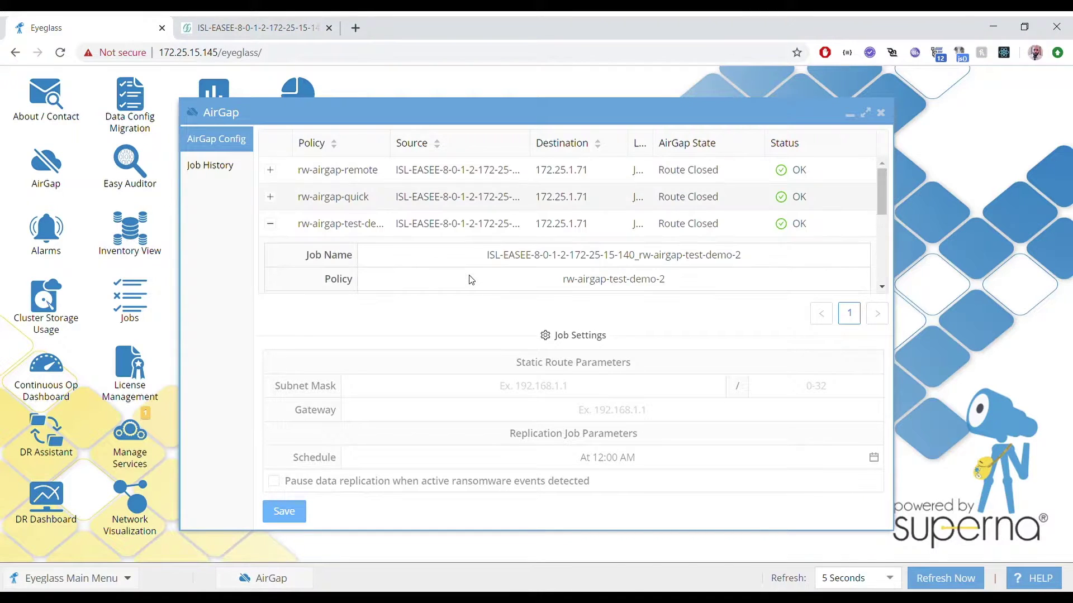
left_click(271, 224)
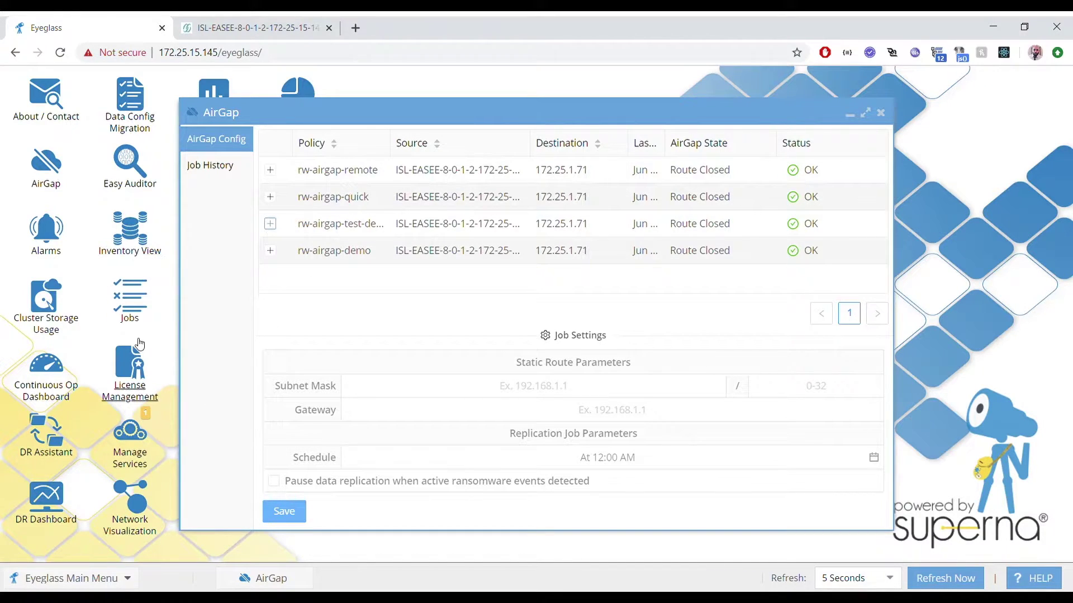
left_click(59, 492)
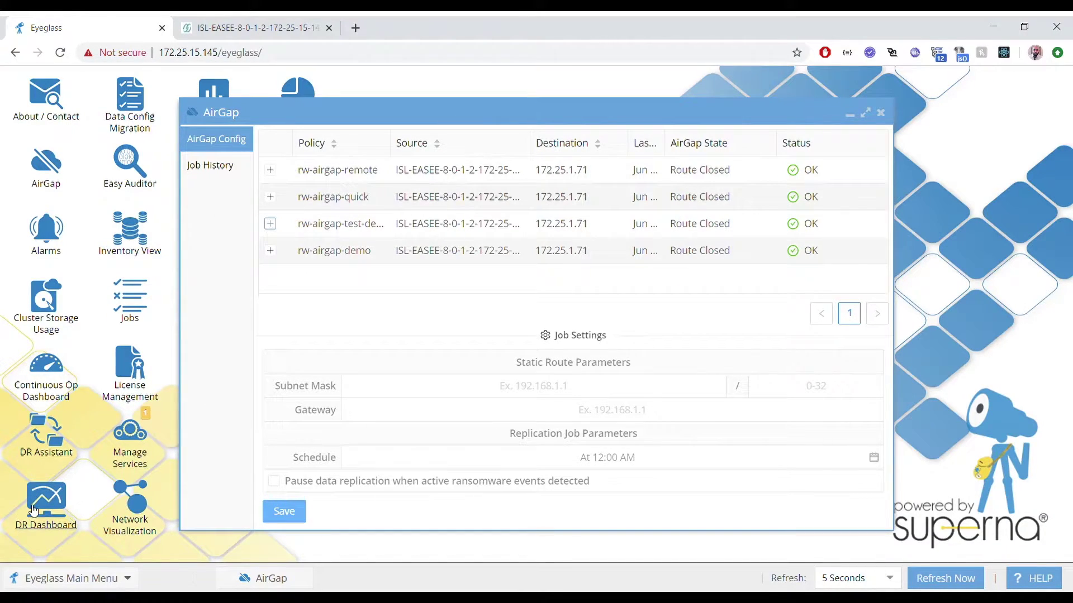
left_click(127, 281)
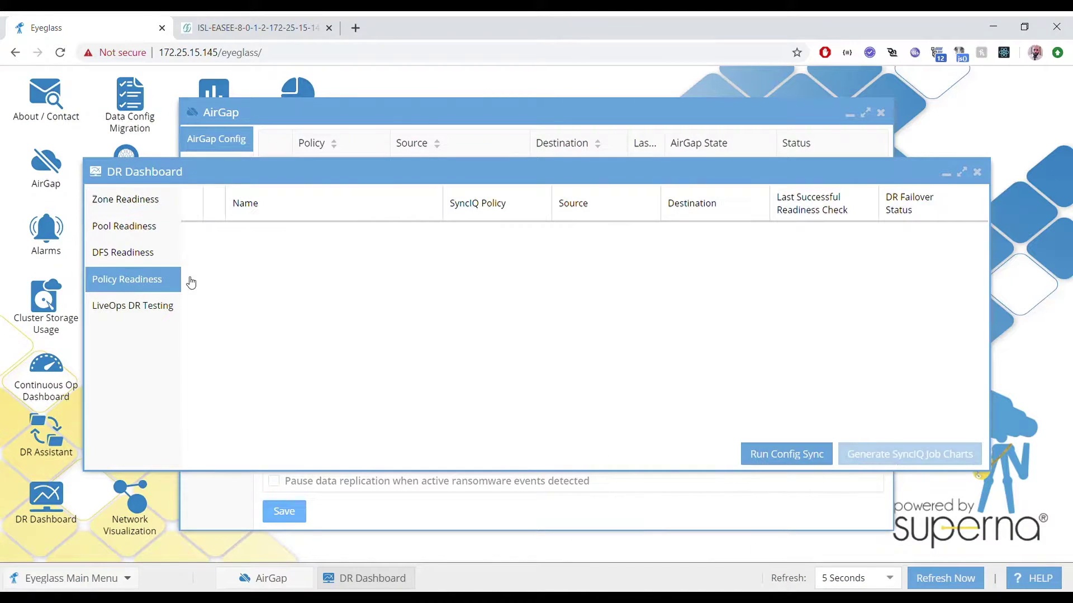
Step: Run Config Sync, check the job among running jobs, and return to AirGap
left_click(776, 451)
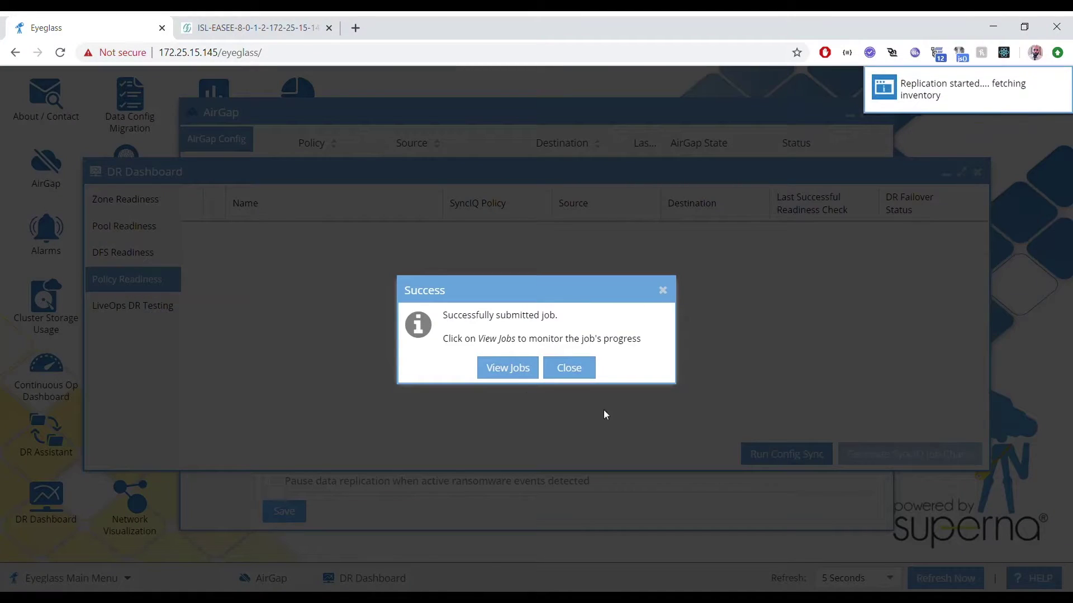
left_click(519, 378)
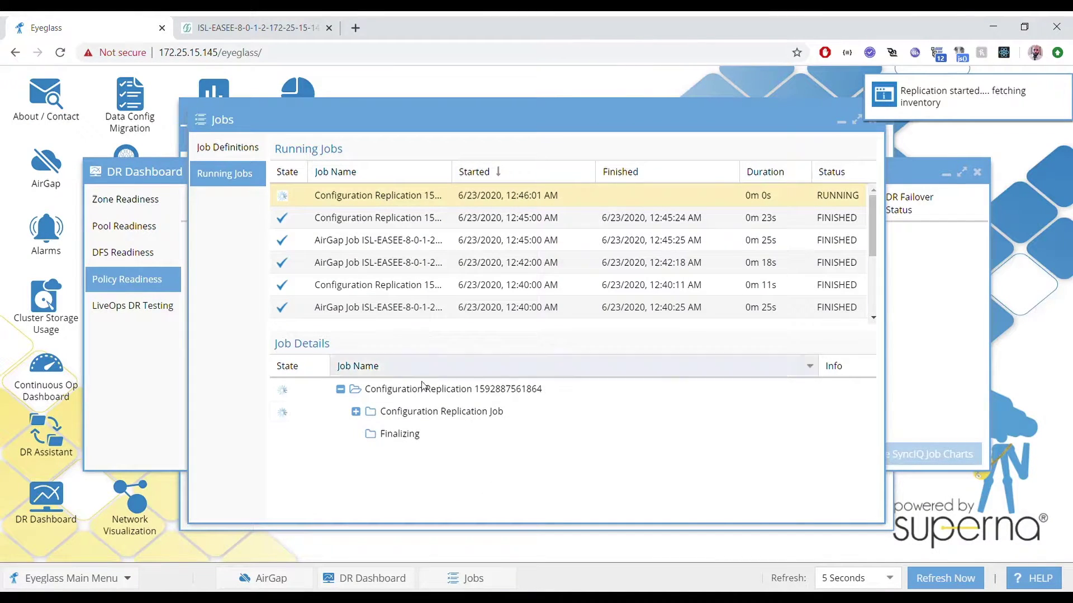
left_click(265, 578)
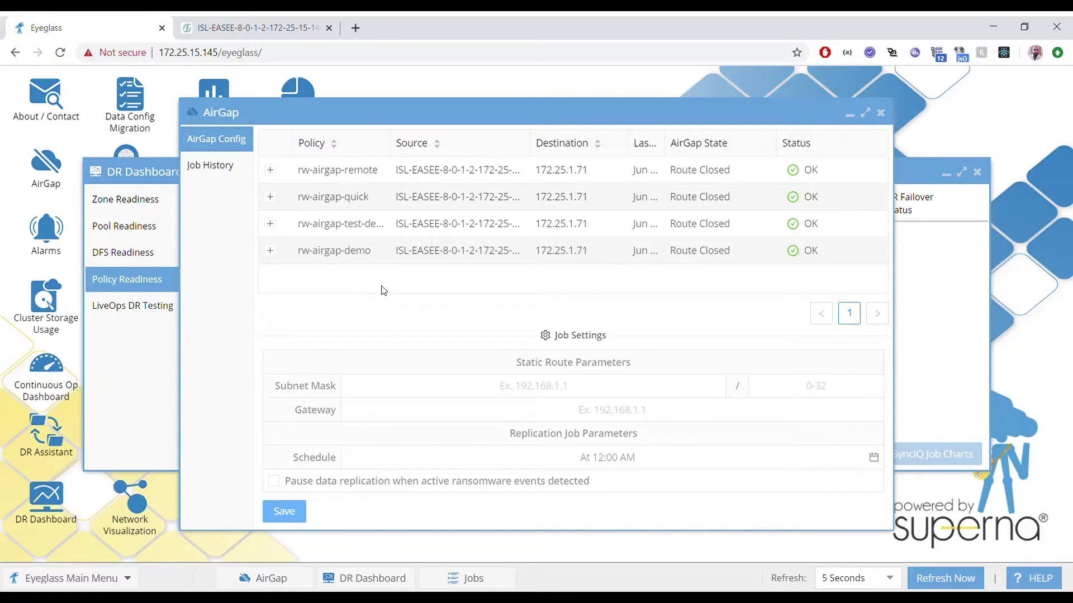
Step: Refresh the AirGap list and select the newly listed rw-airgap-demo-policy
left_click(933, 582)
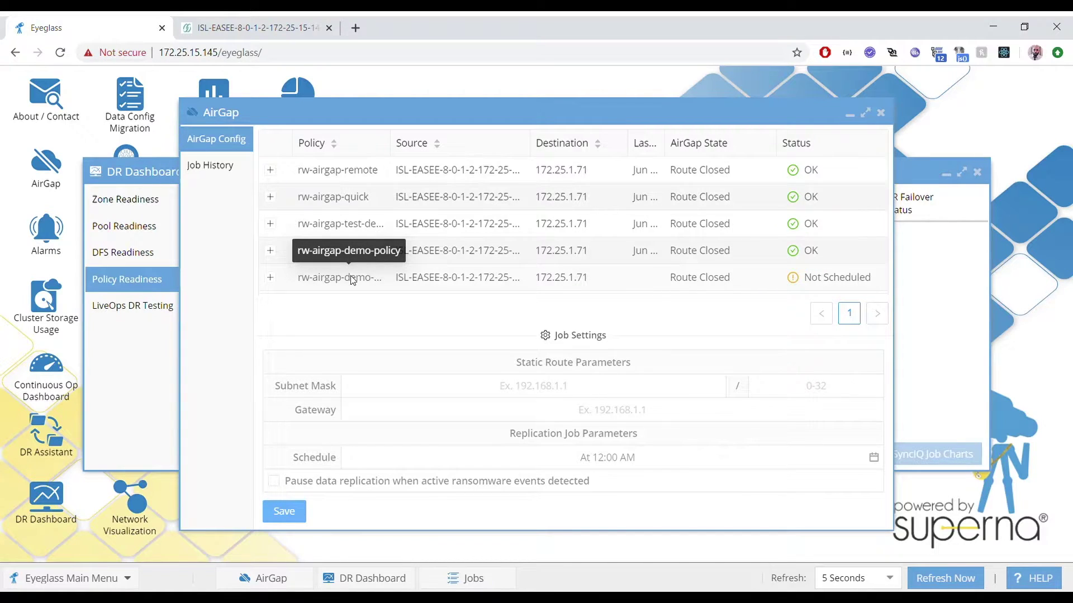
left_click(352, 280)
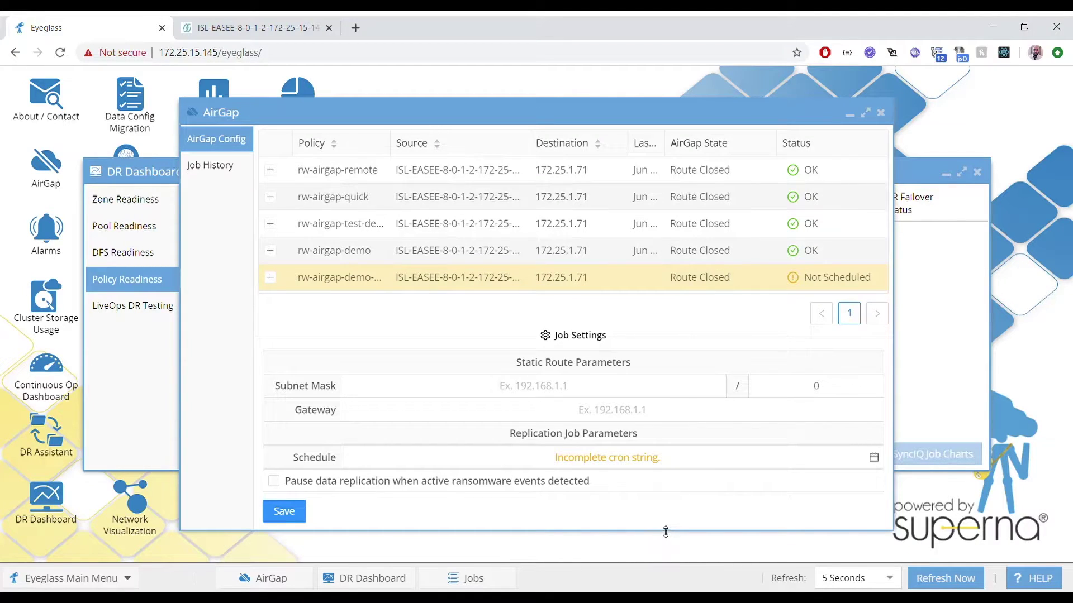
left_click_drag(665, 532, 666, 552)
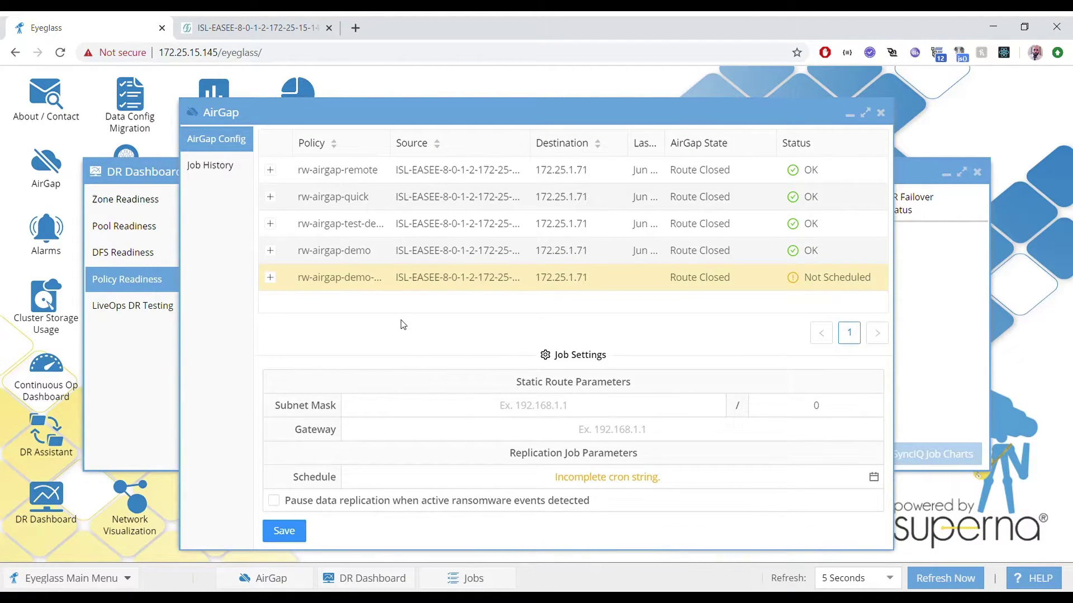
Step: Copy 172.25.1.71 from an existing policy into the new policy's static route subnet
left_click(548, 414)
left_click(797, 414)
left_click(395, 231)
left_click(398, 252)
left_click(520, 406)
double_click(521, 406)
key("ctrl+c")
left_click(439, 282)
left_click(441, 407)
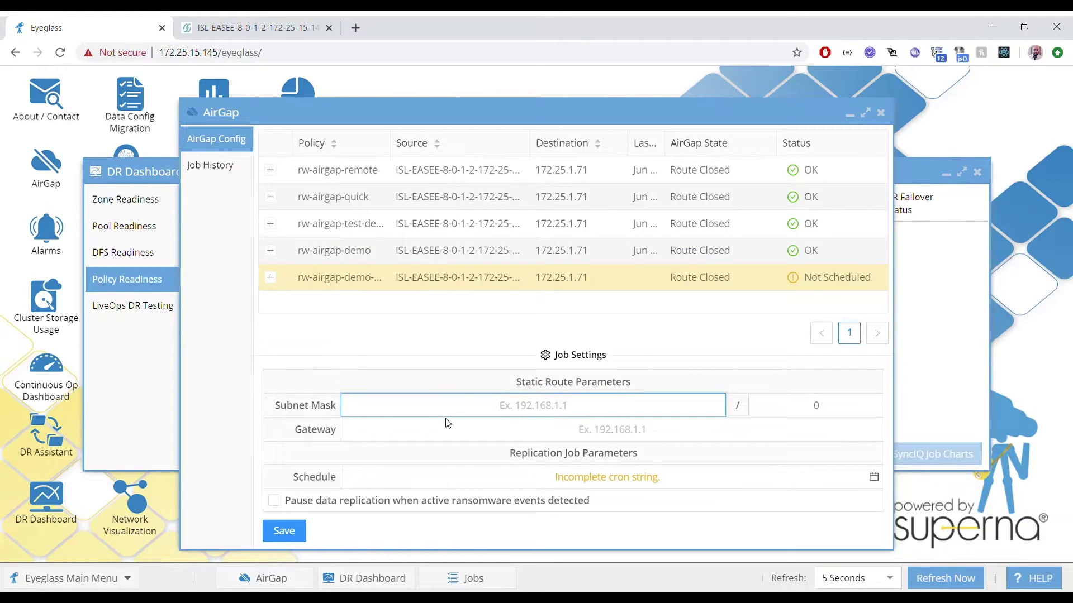
key("ctrl+v")
Step: Set the static route prefix length to 32 and gateway to 172.25.15.1
double_click(815, 410)
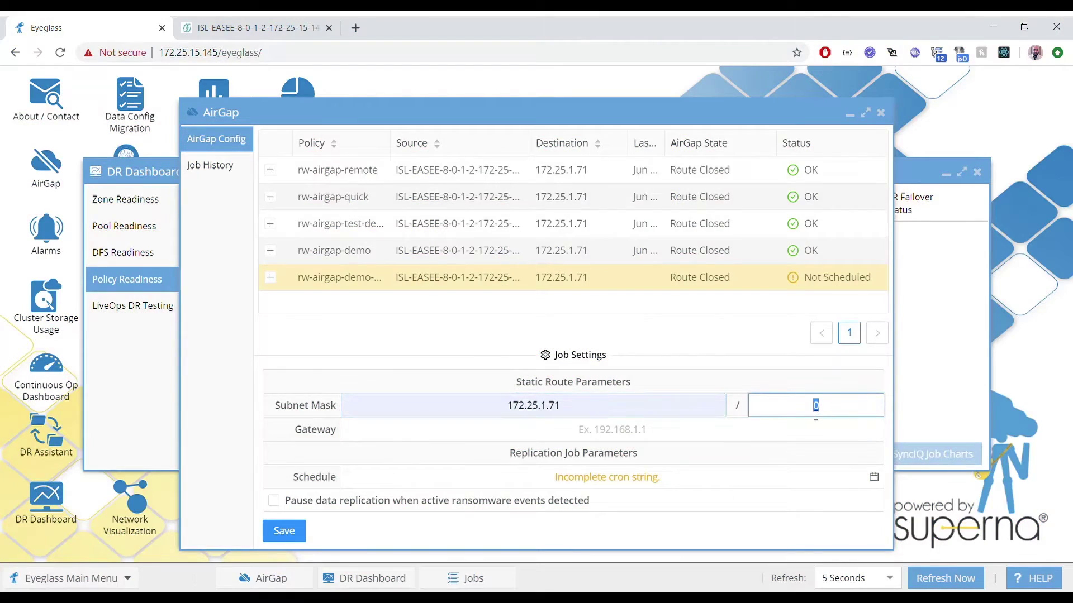
type("32")
left_click(716, 438)
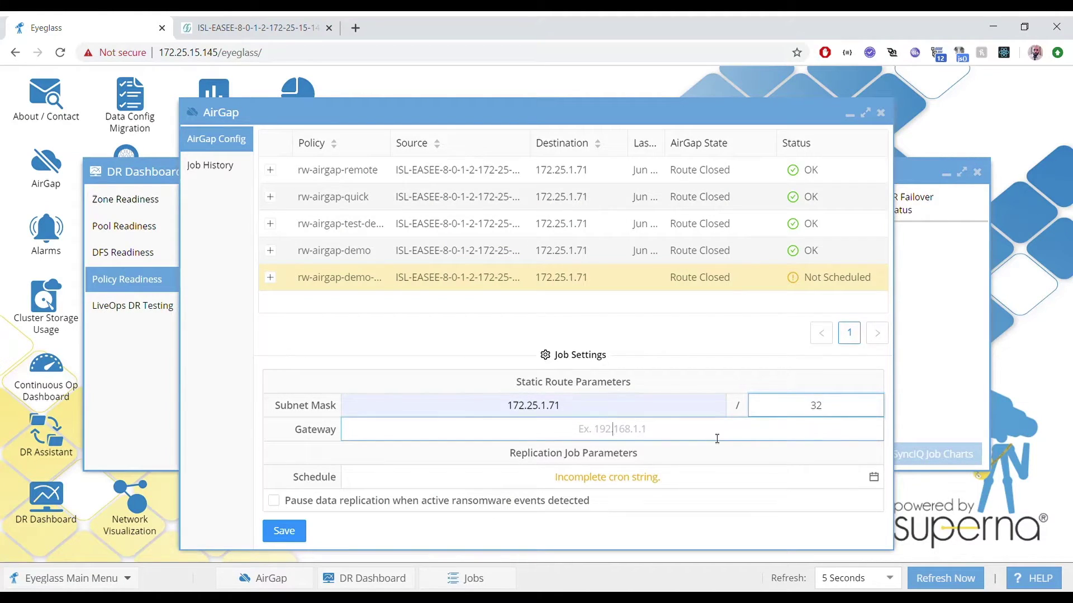
type("172.25.15.1")
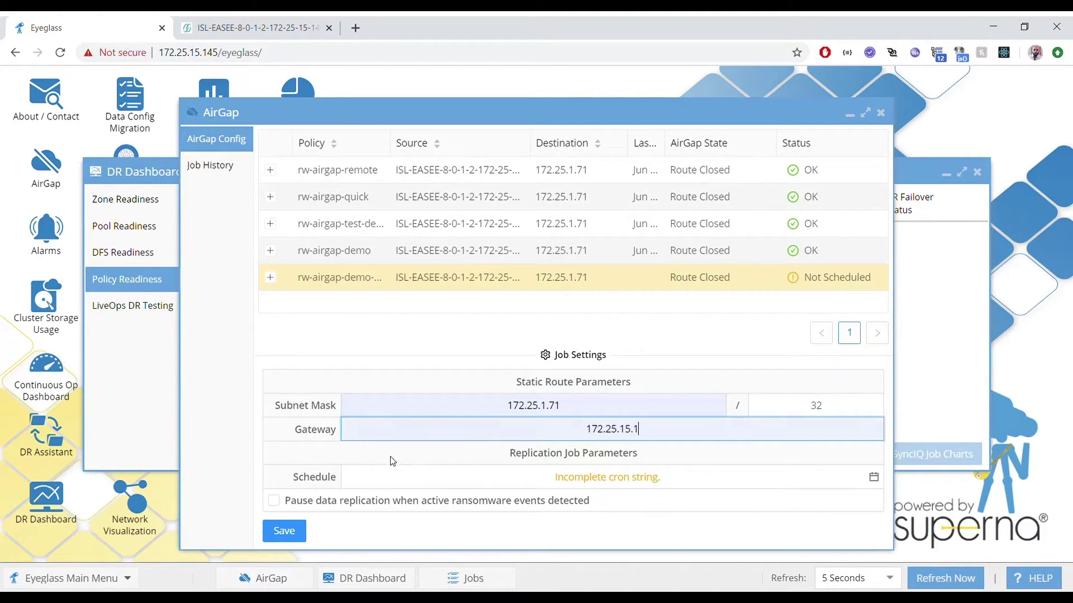
left_click(661, 479)
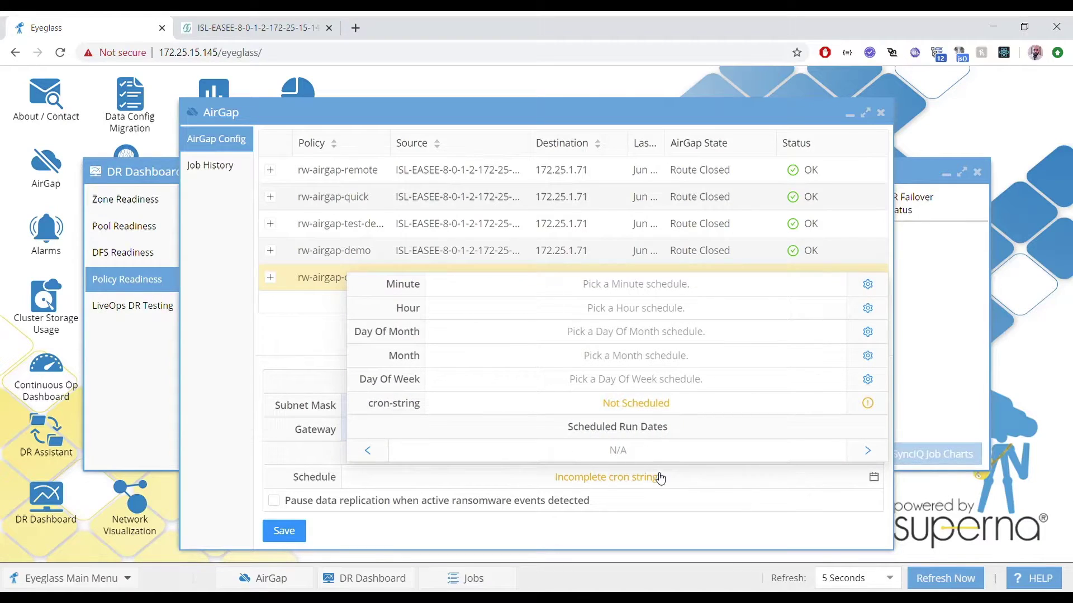
Step: Set the policy schedule's minute field to repeat every 2 minutes
left_click(873, 289)
left_click(846, 330)
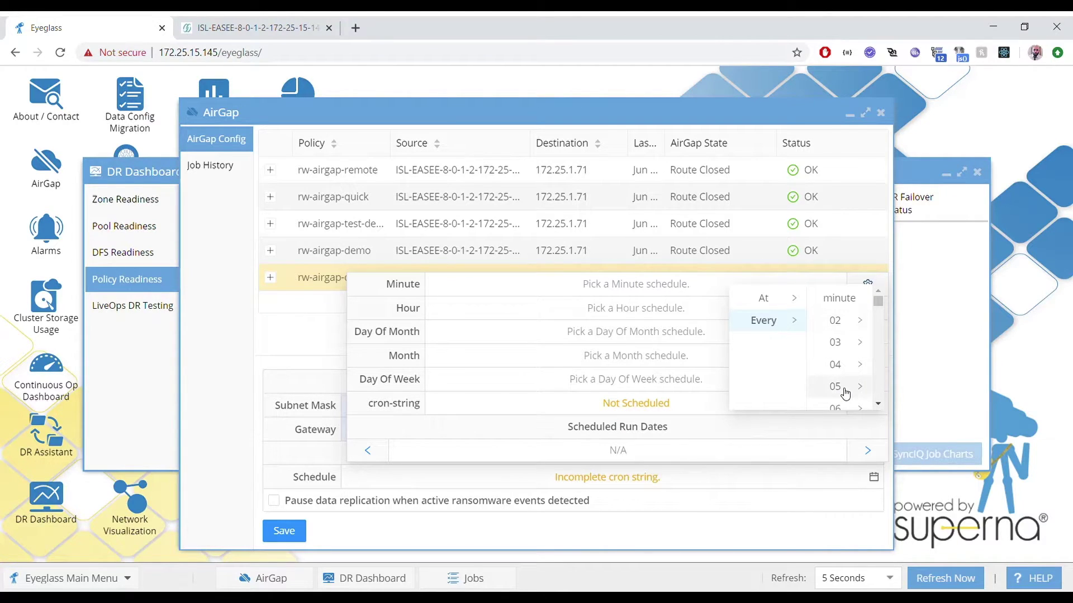
left_click(836, 320)
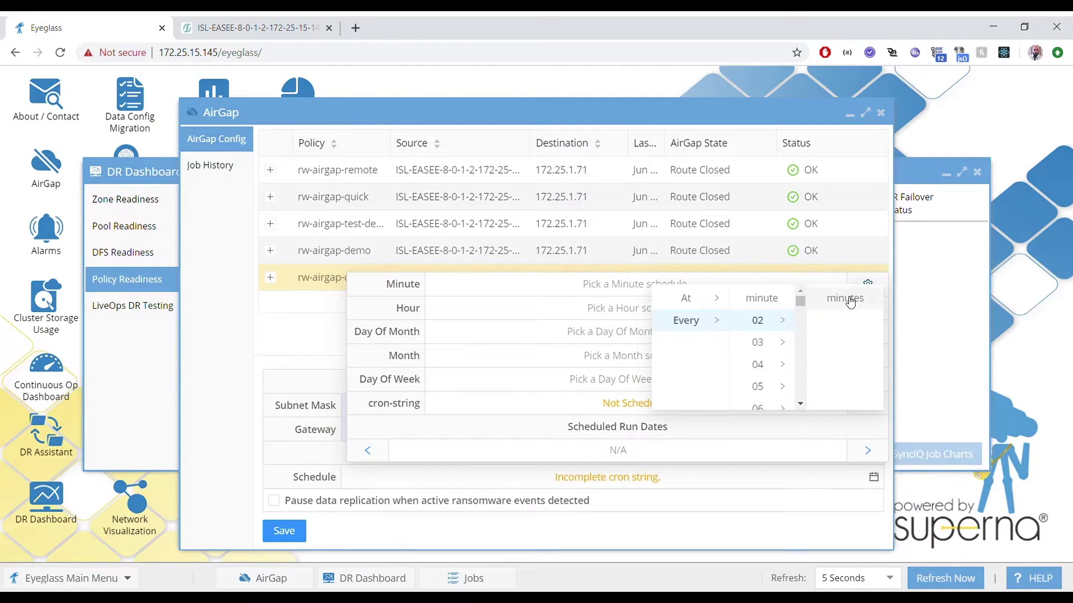
left_click(848, 300)
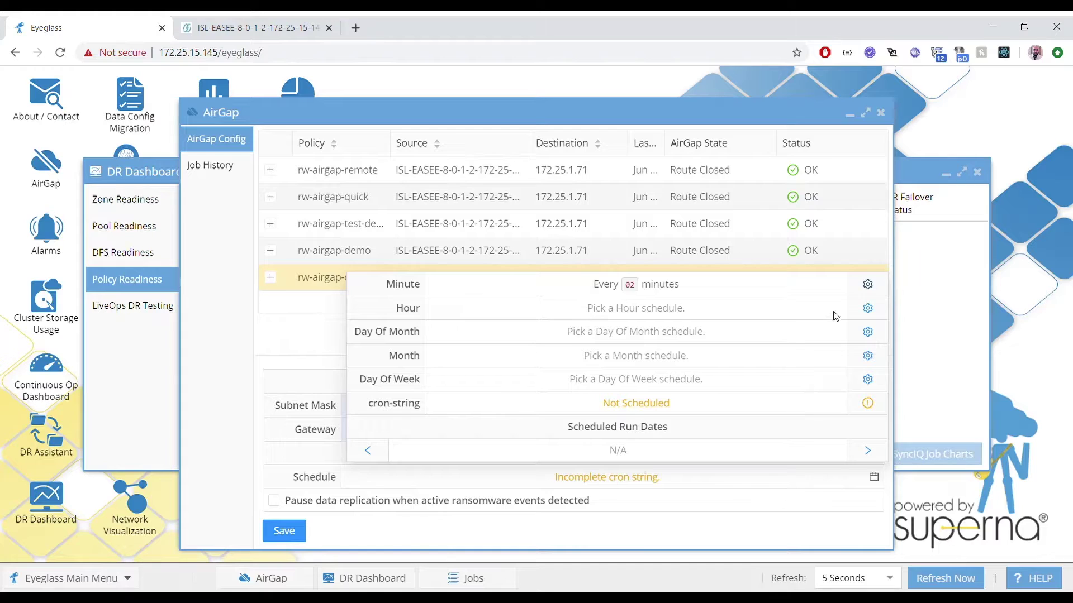
Step: Set the hour, day of month, month and day of week to every
left_click(867, 308)
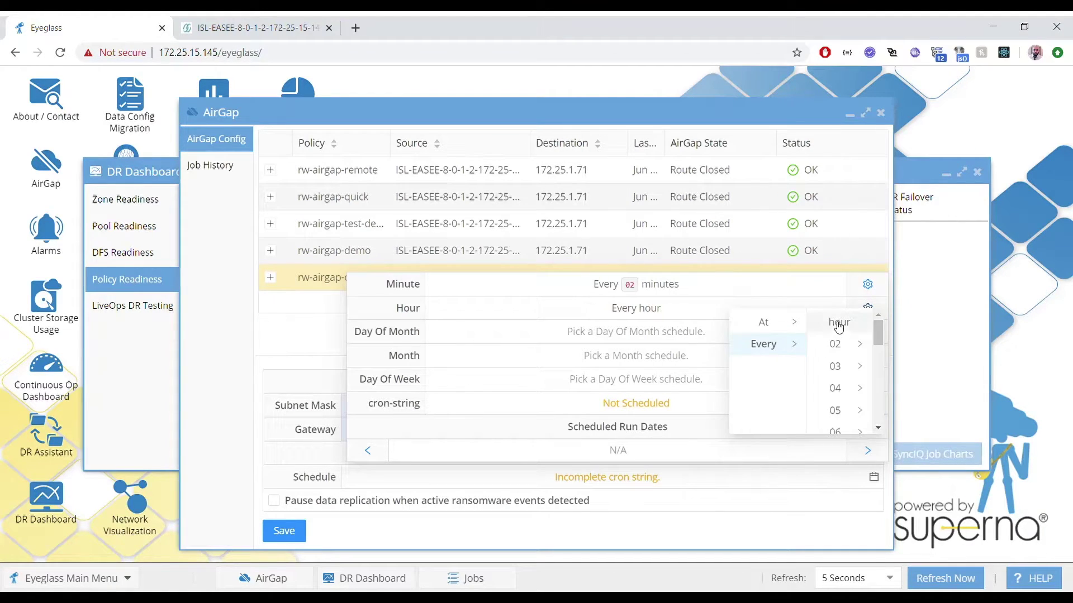
left_click(836, 325)
left_click(868, 332)
mouse_move(840, 377)
left_click(840, 343)
left_click(868, 361)
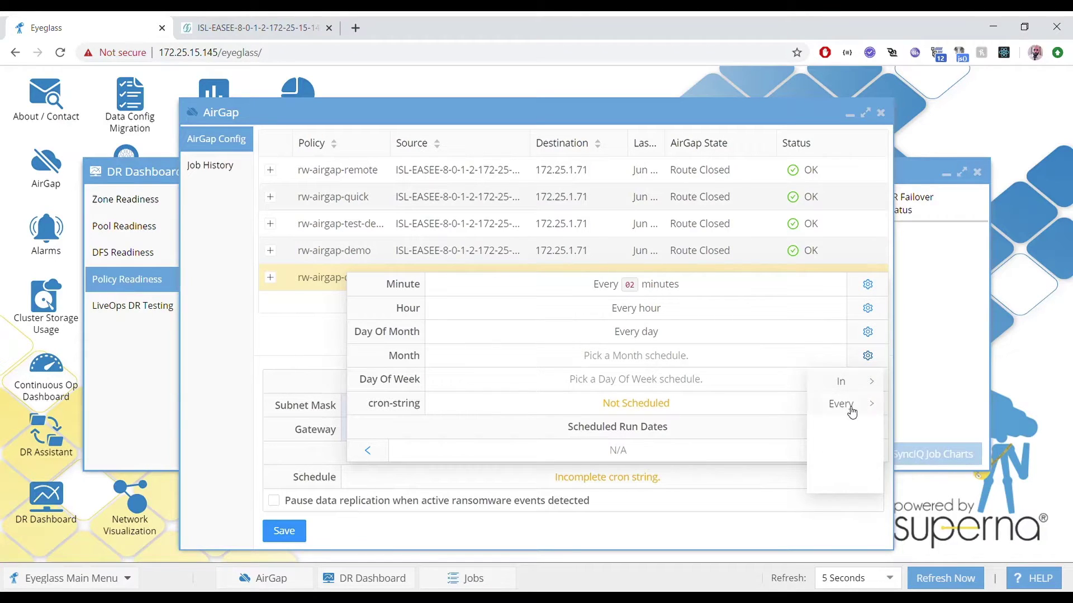
mouse_move(761, 391)
left_click(836, 371)
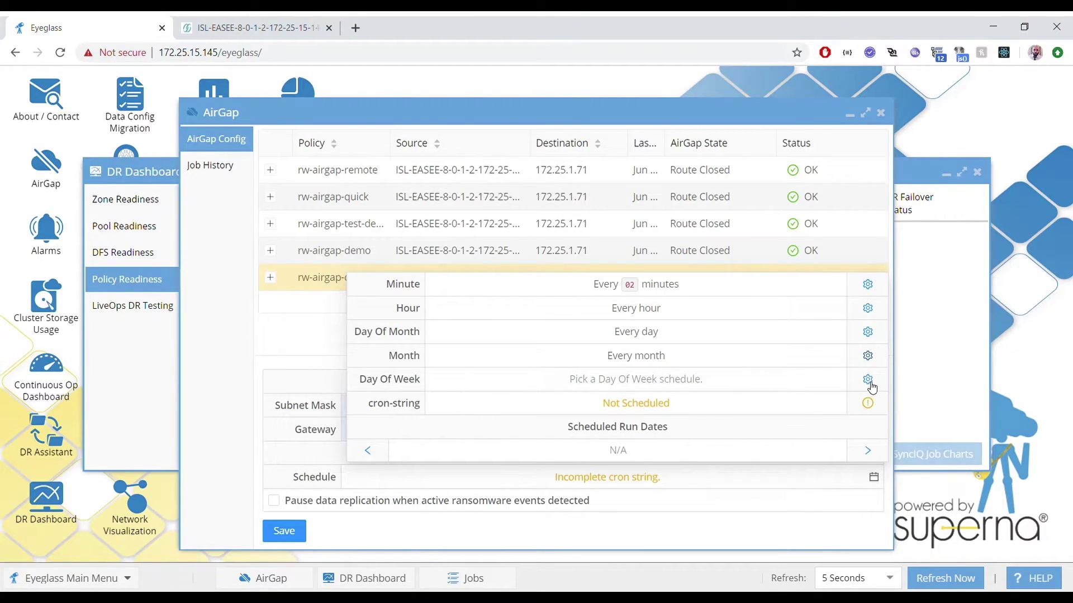
left_click(868, 379)
mouse_move(850, 432)
left_click(861, 400)
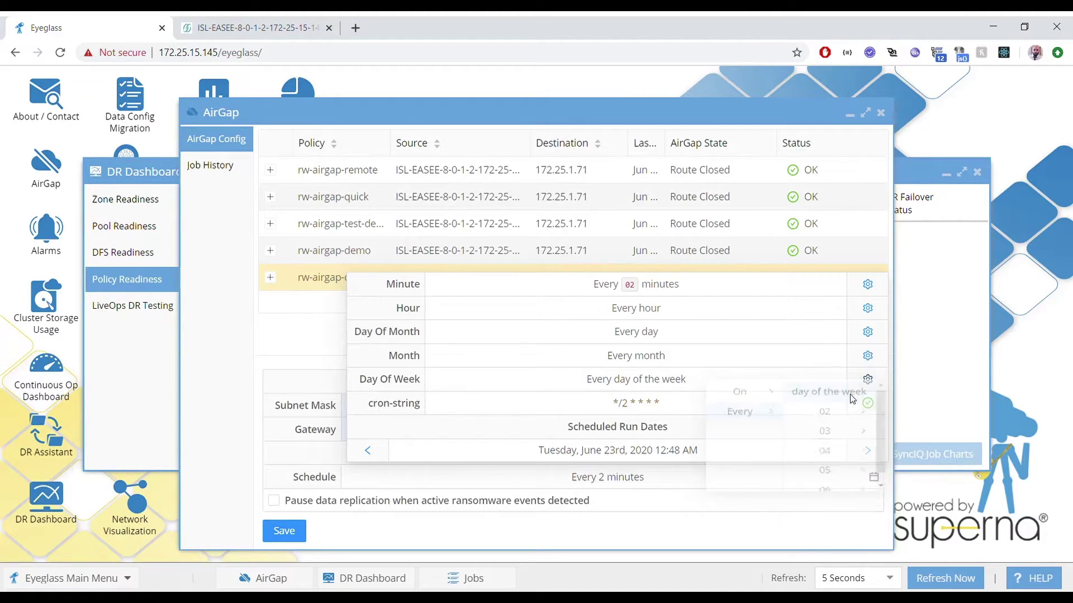
Step: Save rw-airgap-demo-policy with the */2 * * * * schedule
left_click(727, 489)
left_click(302, 537)
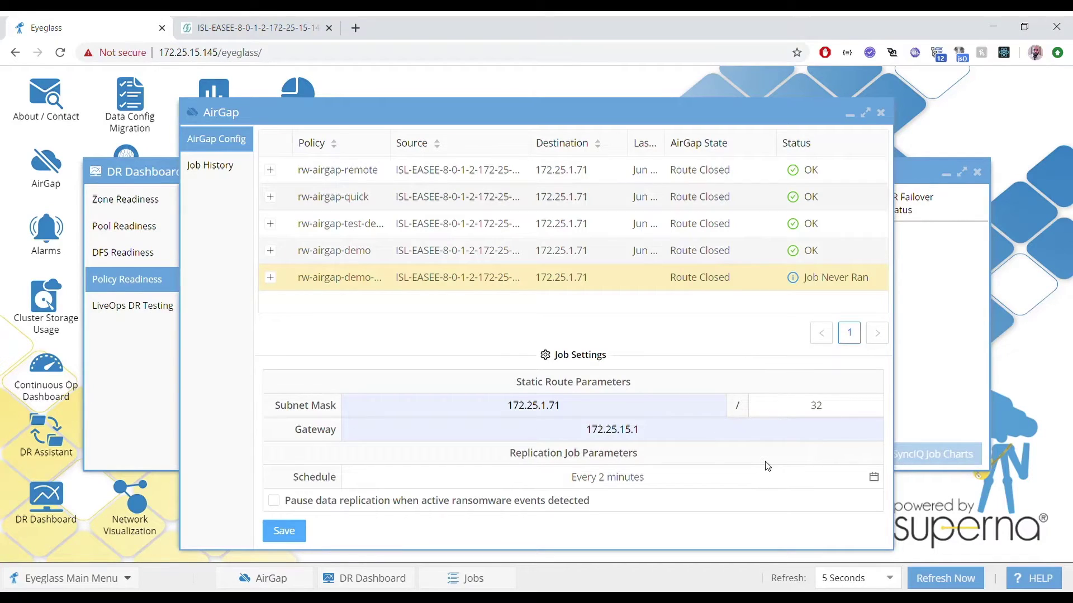
left_click(780, 483)
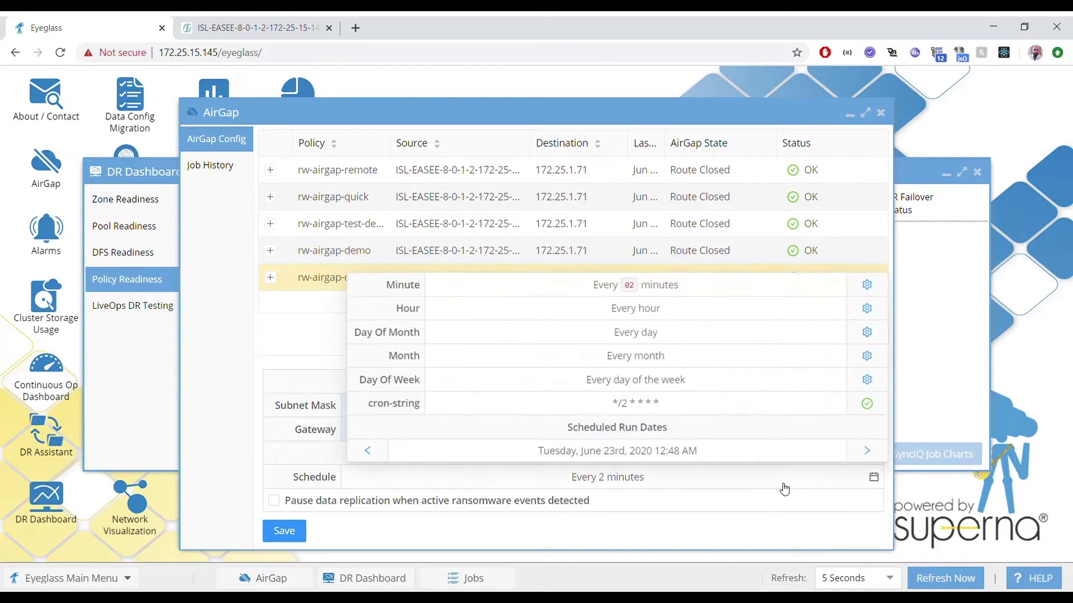
Step: Check the */2 * * * * schedule's next run time, then confirm the policy reaches Route Open
left_click_drag(670, 456, 678, 455)
double_click(673, 454)
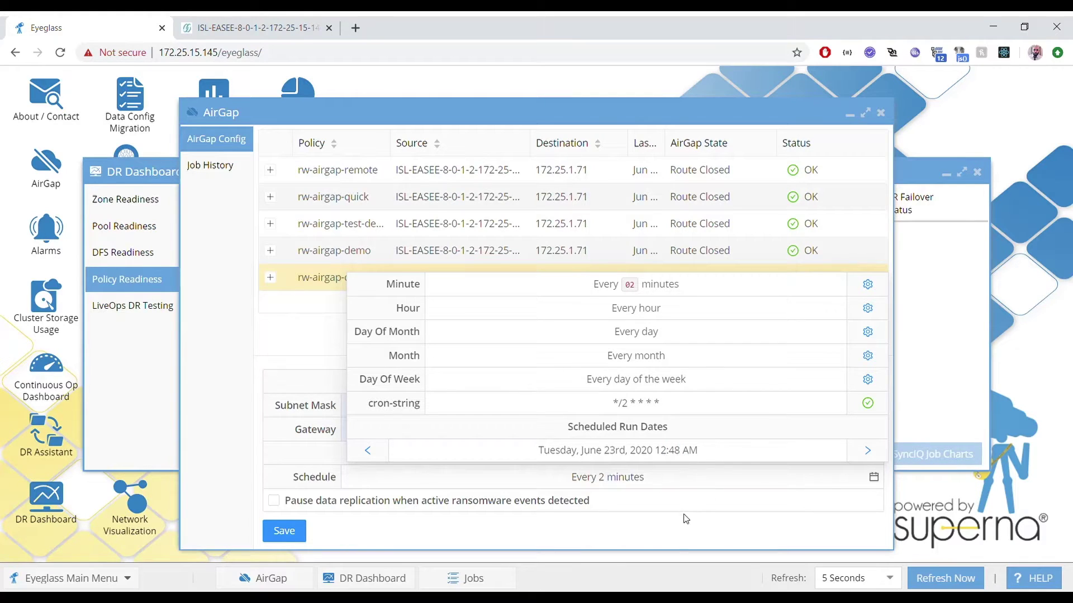
left_click(684, 539)
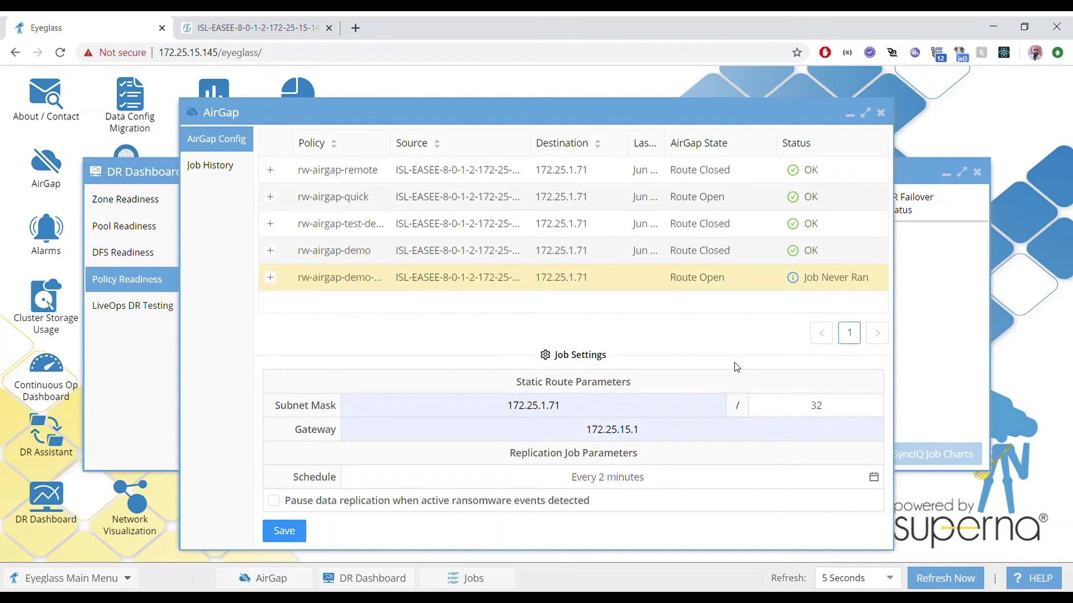
left_click_drag(721, 282, 671, 279)
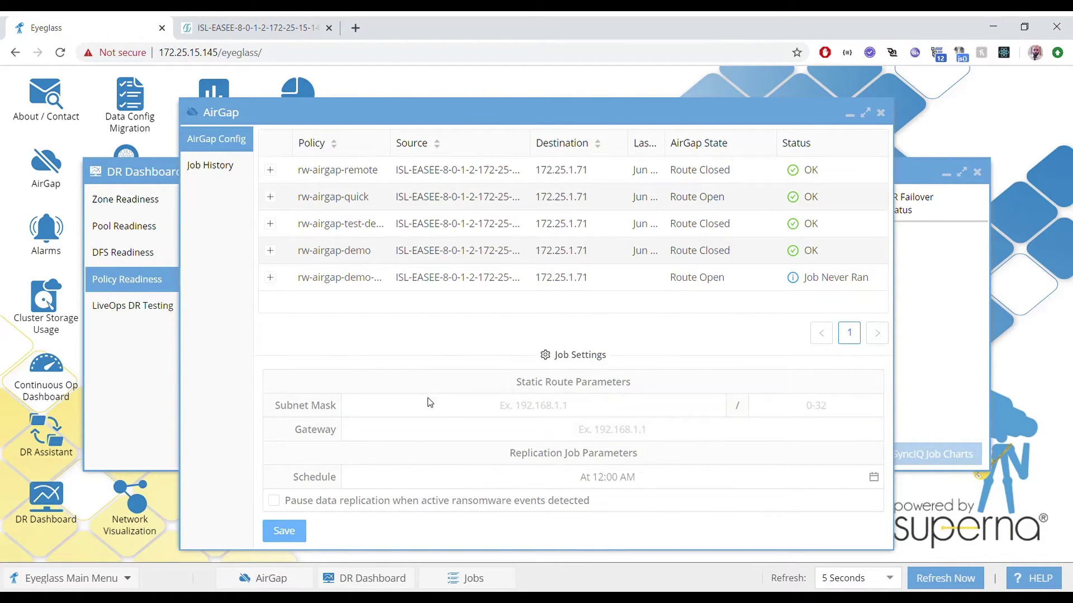
left_click(492, 578)
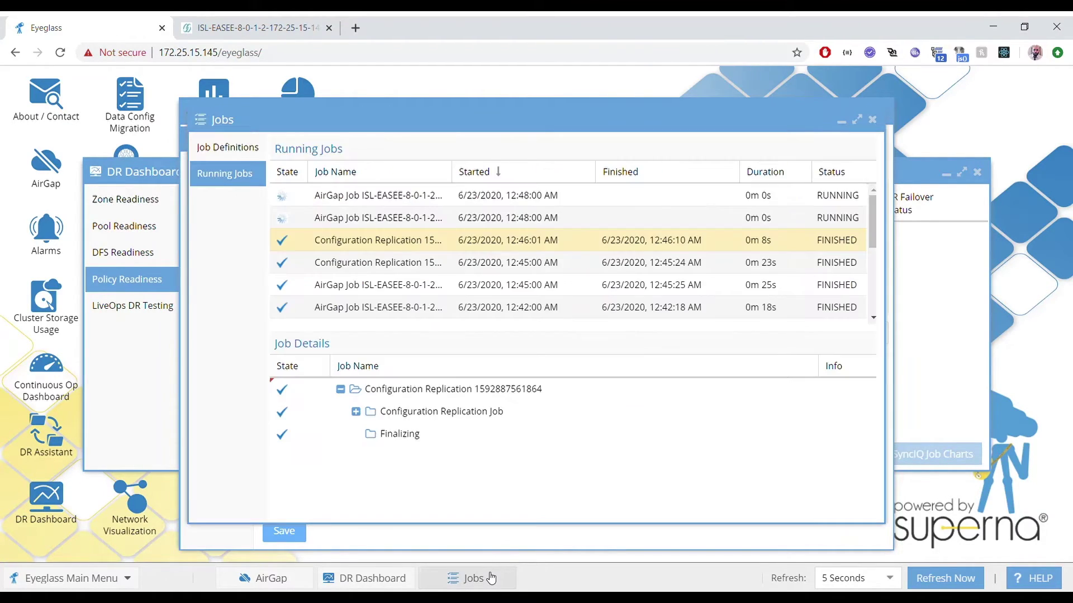
Step: Review the AirGap jobs' steps, confirming rw-airgap-demo-policy finished after 13s, then return to policies
left_click(348, 218)
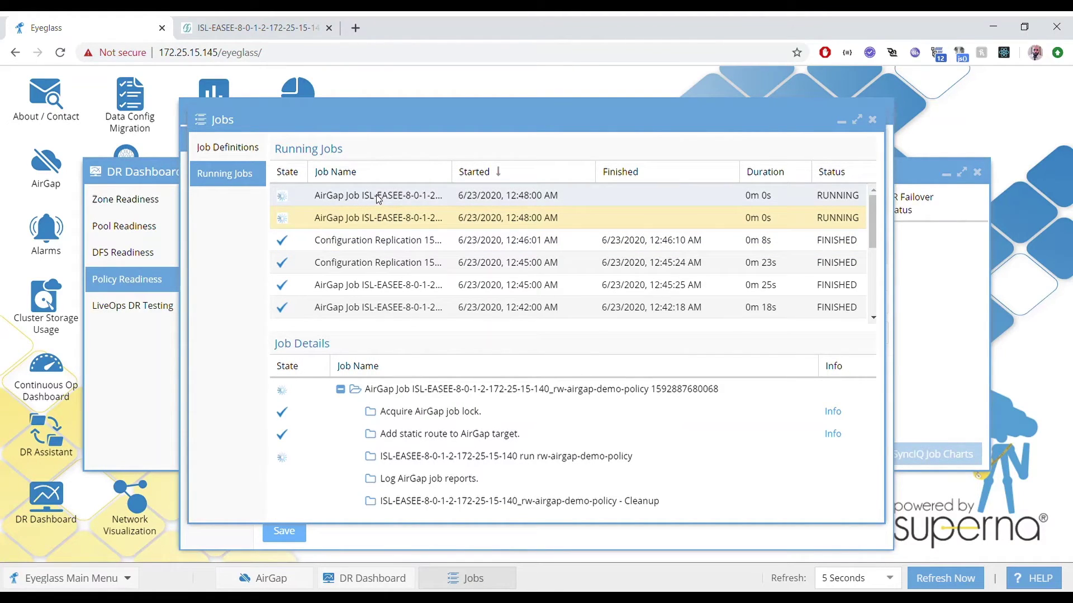
left_click(379, 197)
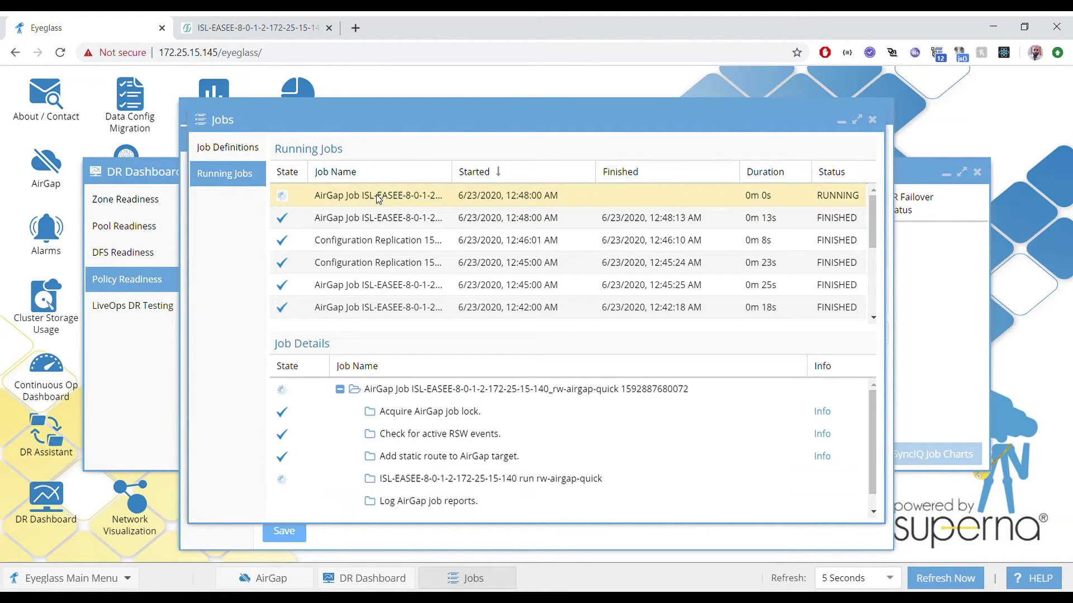
left_click(380, 217)
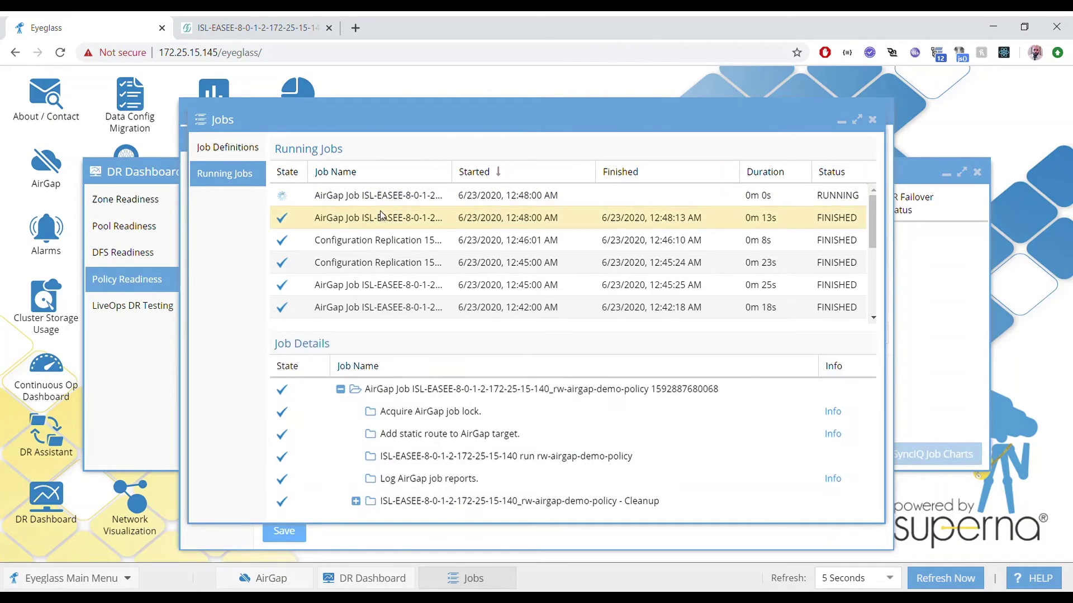
left_click(270, 580)
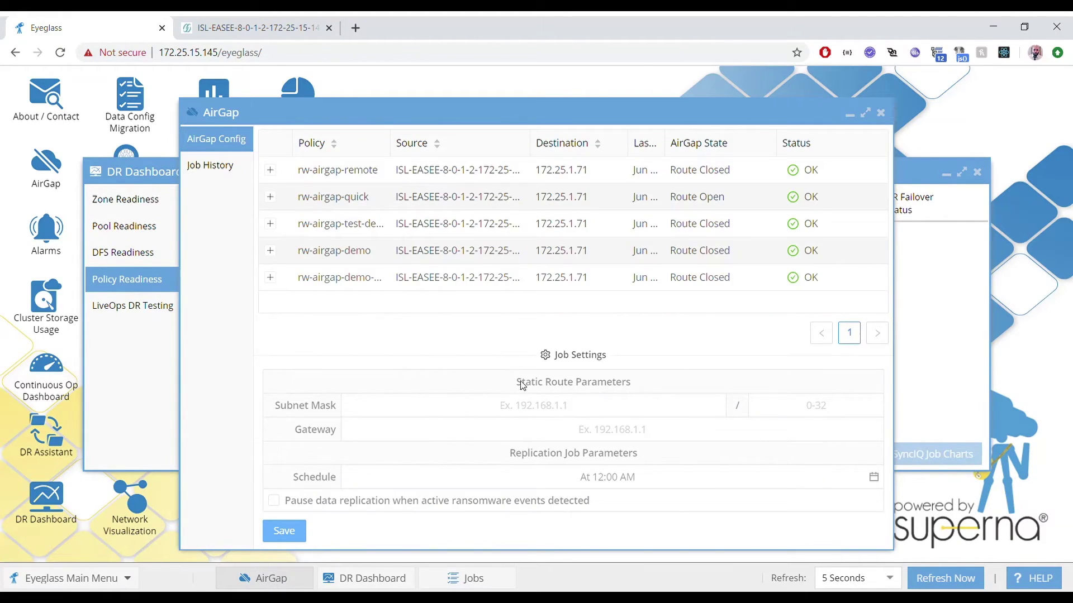
Step: Expand rw-airgap-demo-policy's details to review its last run and closed route, then view Job History
double_click(685, 282)
left_click(729, 285)
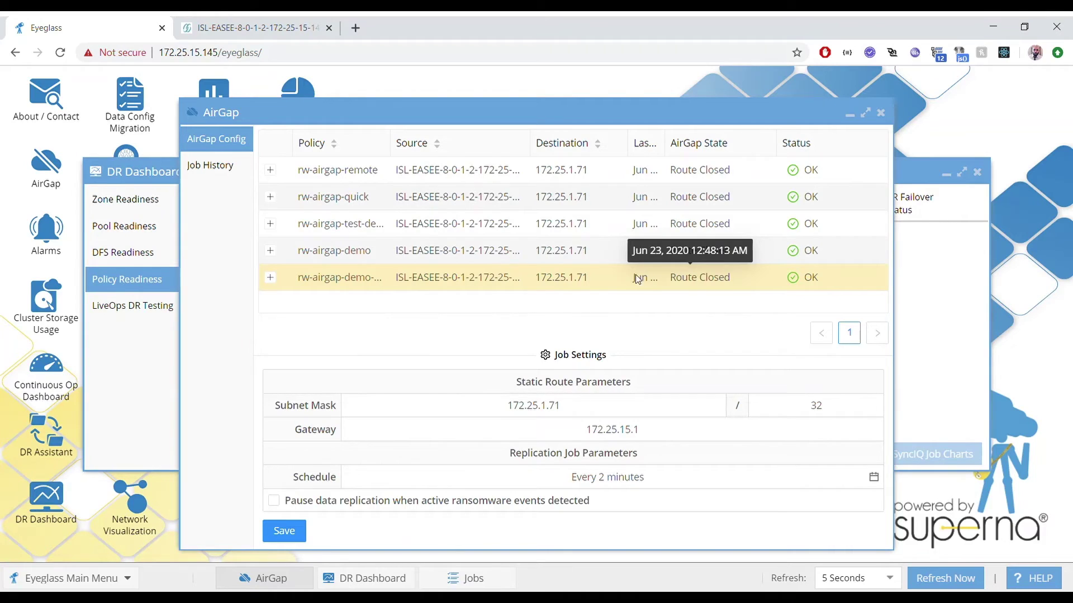
left_click(277, 277)
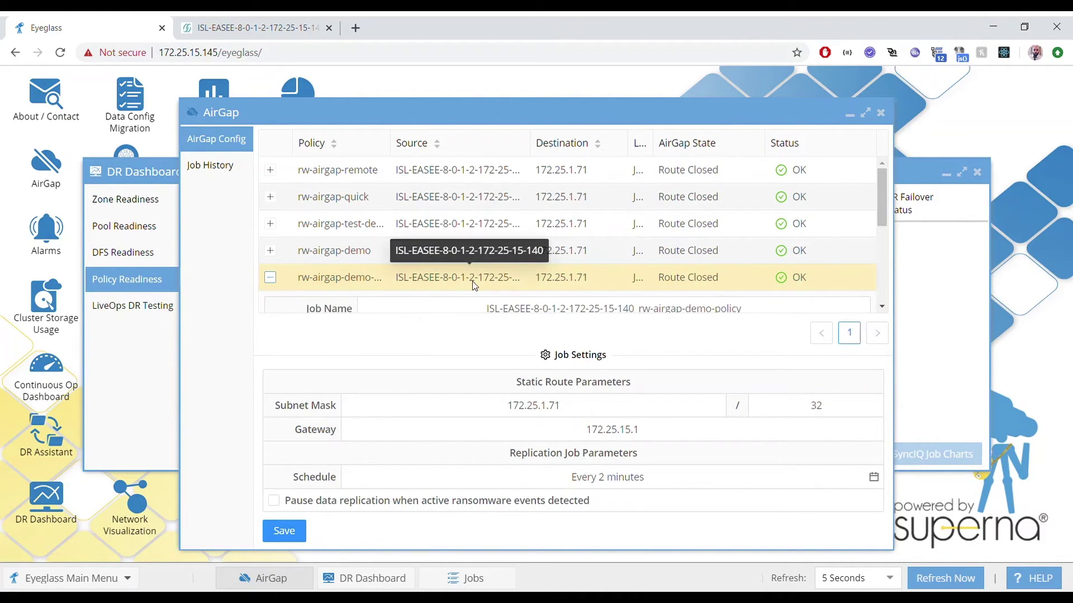
scroll(474, 284, "down", 5)
scroll(746, 254, "up", 3)
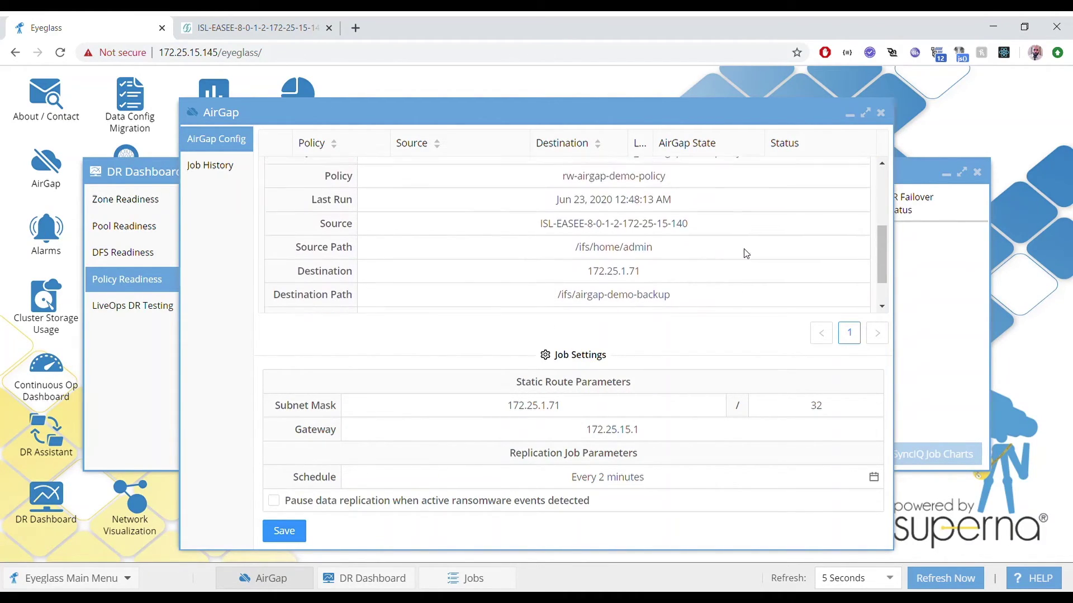
scroll(746, 253, "down", 3)
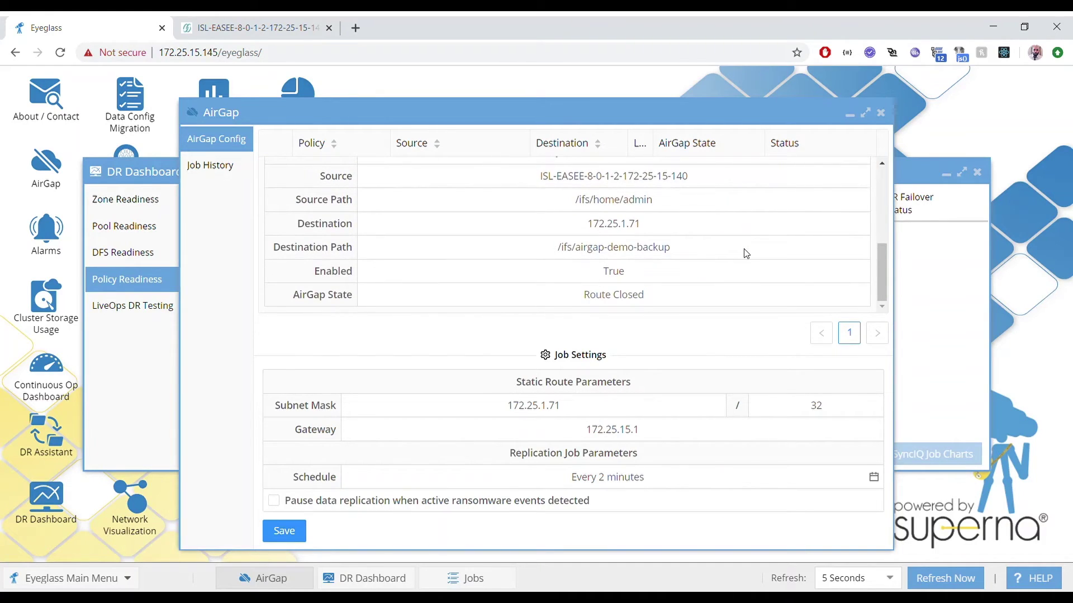
scroll(746, 253, "up", 3)
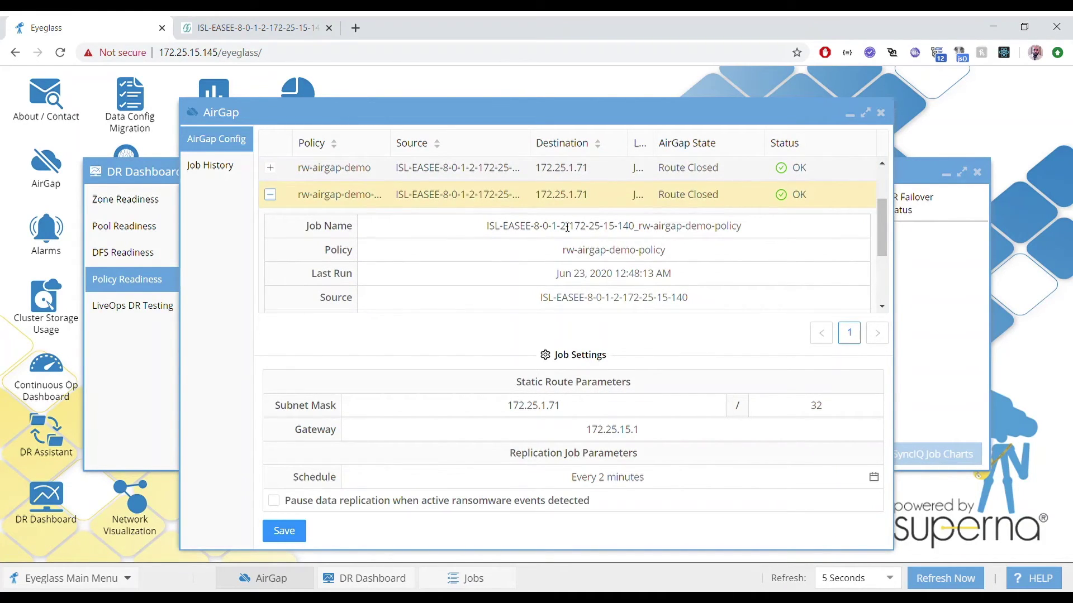
left_click(219, 175)
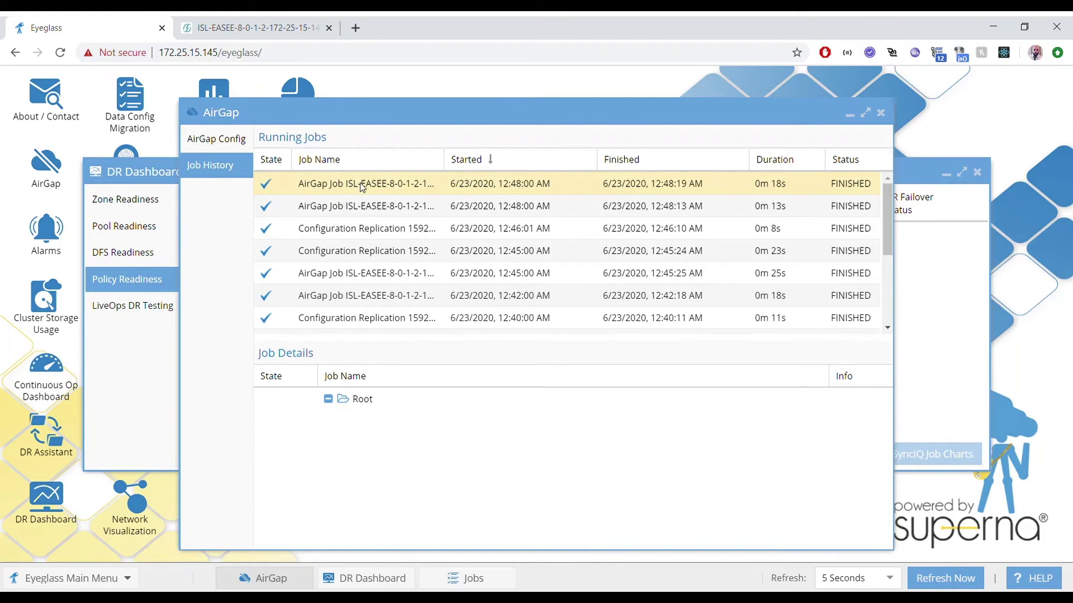
Step: Select the rw-airgap-demo-policy job in Job History to view its step tree
left_click(366, 205)
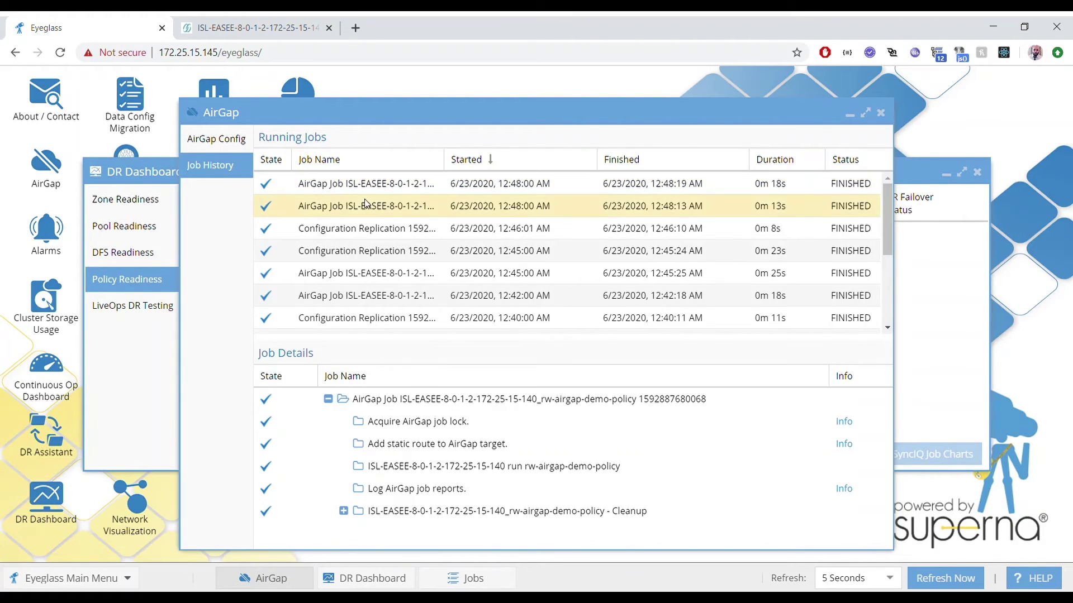
left_click(366, 189)
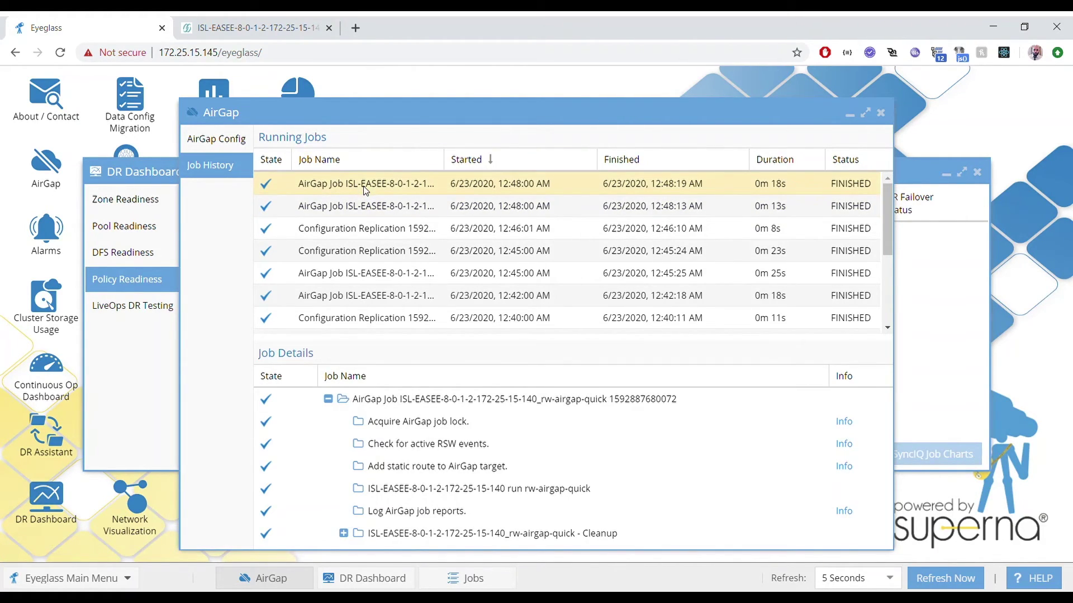
left_click(368, 207)
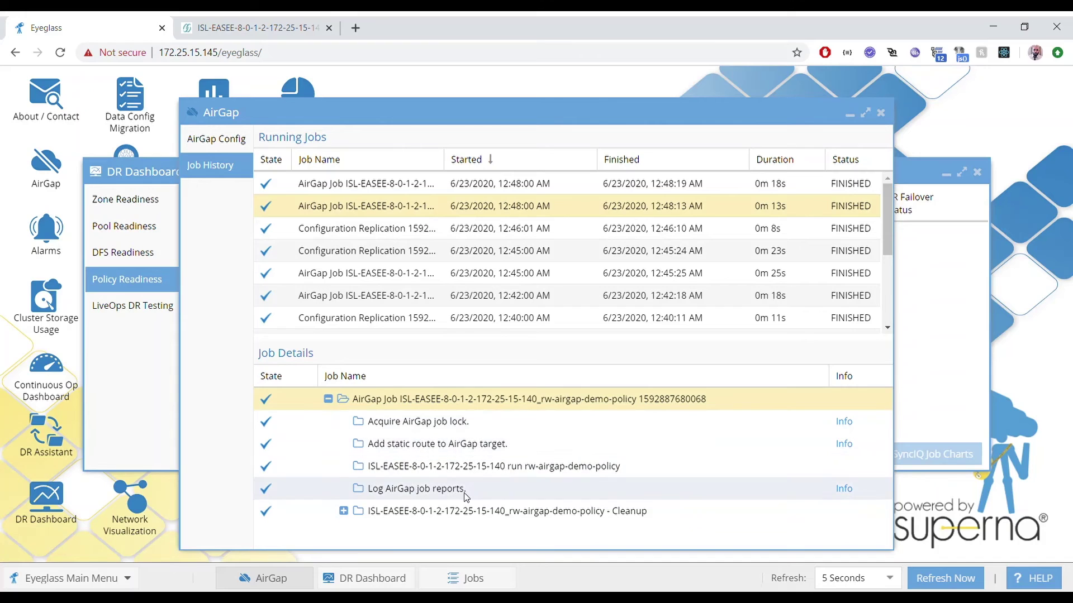
Step: Read the job report confirming 5 files and 88280 bytes transferred, then return to AirGap
left_click(847, 489)
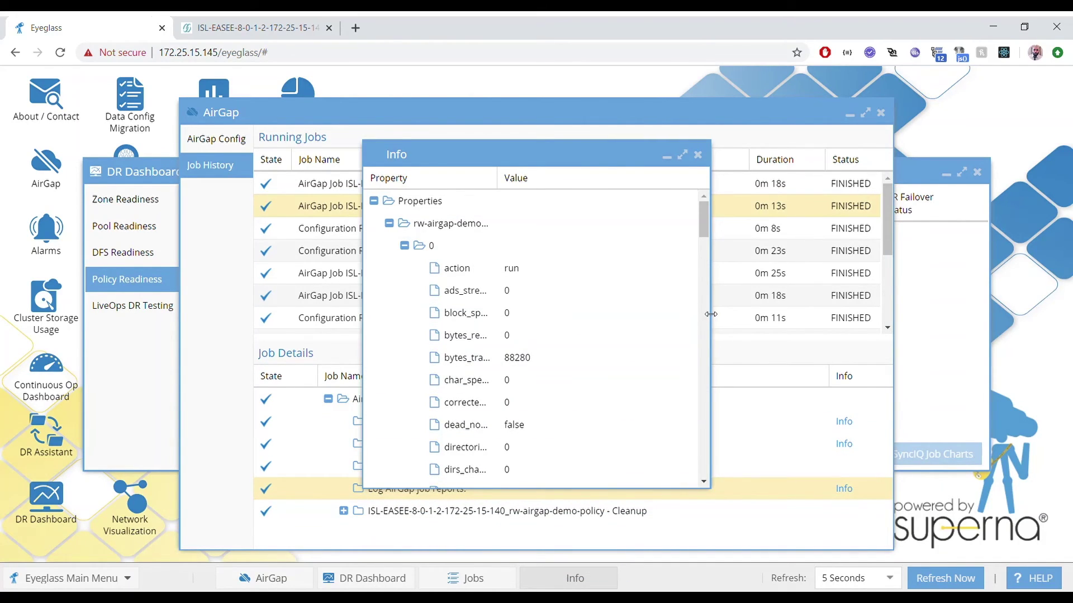
left_click_drag(552, 179, 693, 184)
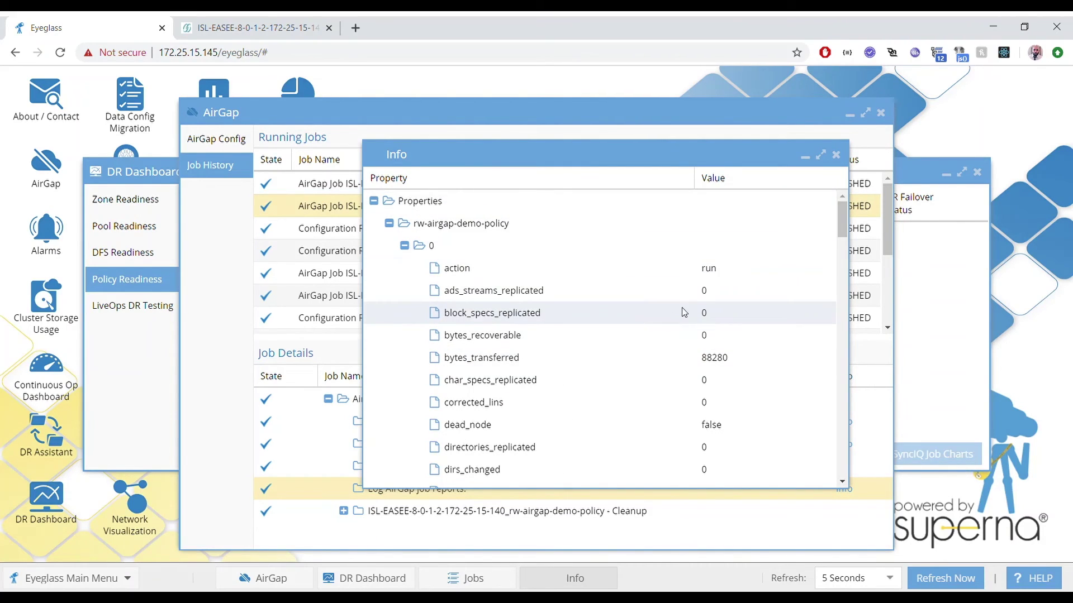
scroll(685, 309, "down", 10)
scroll(691, 306, "down", 12)
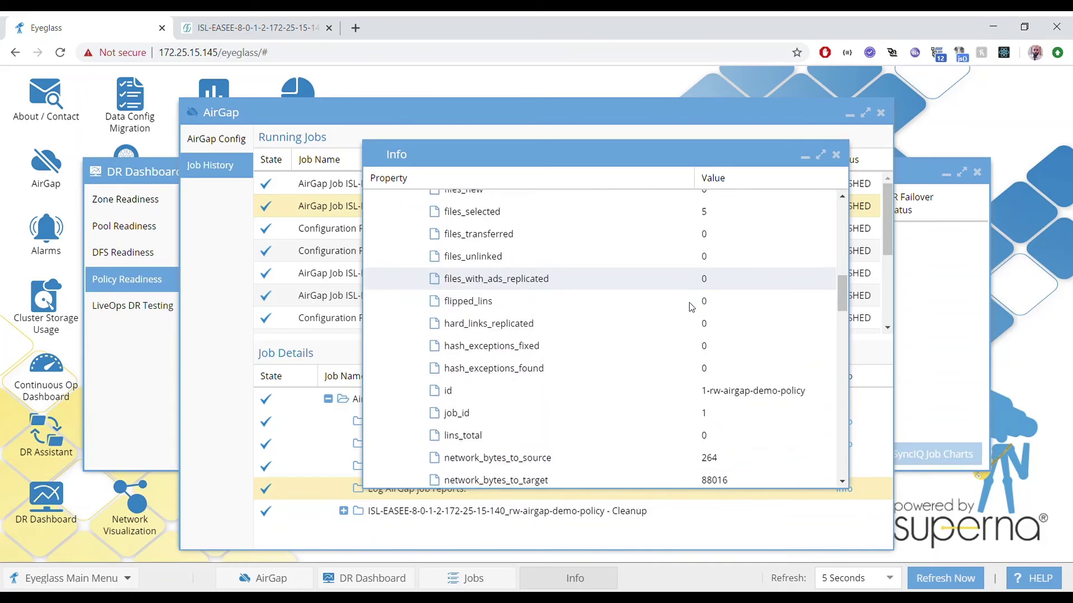
scroll(689, 303, "down", 10)
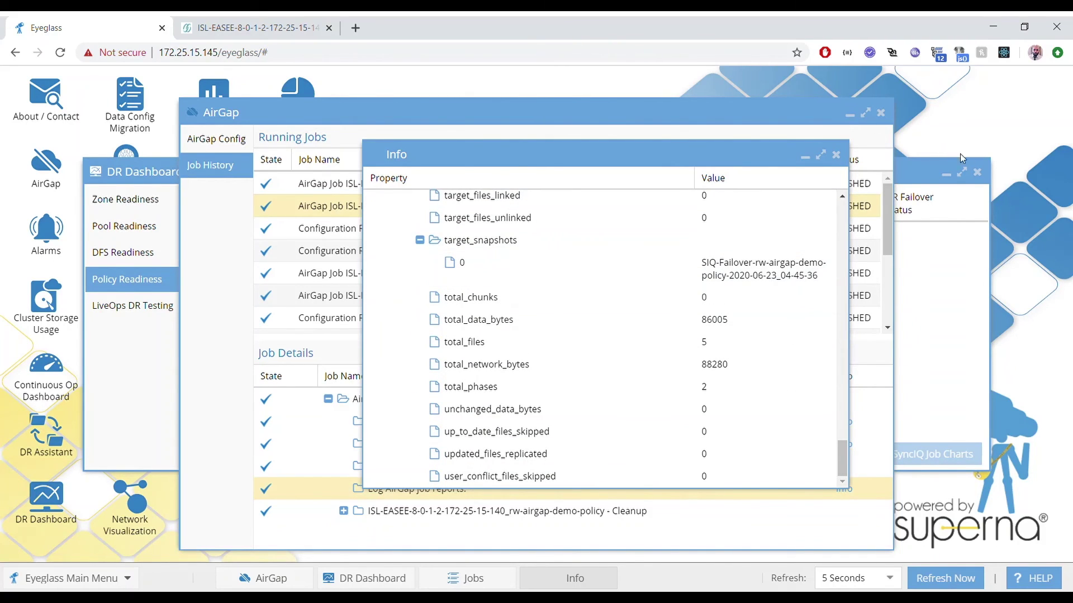
left_click(862, 353)
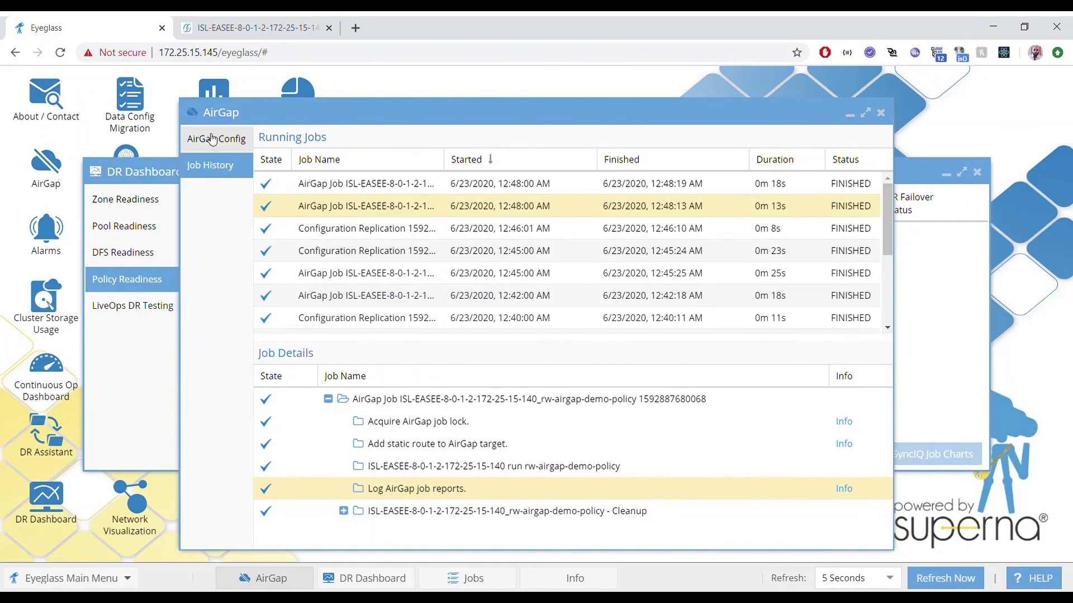